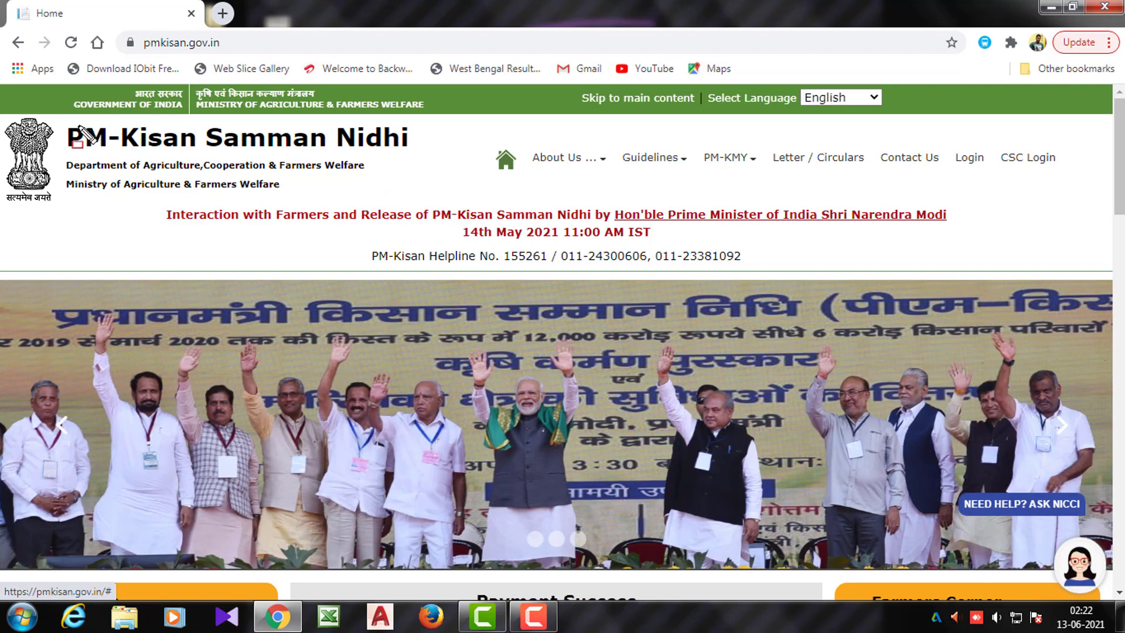
Highlight the portal title and Farmers Corner, then open the New Farmer Registration tile
{"action": "left_click_drag", "start_coordinate": [60, 120], "coordinate": [441, 162]}
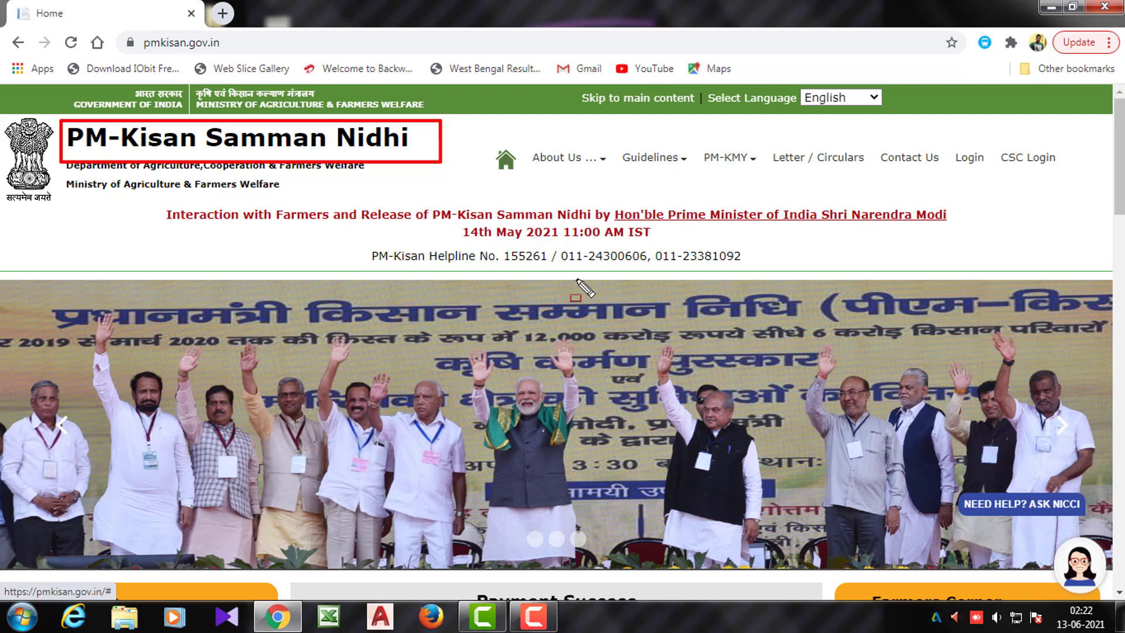
{"action": "key", "text": "Escape"}
{"action": "scroll", "coordinate": [580, 279], "scroll_direction": "down", "scroll_amount": 8}
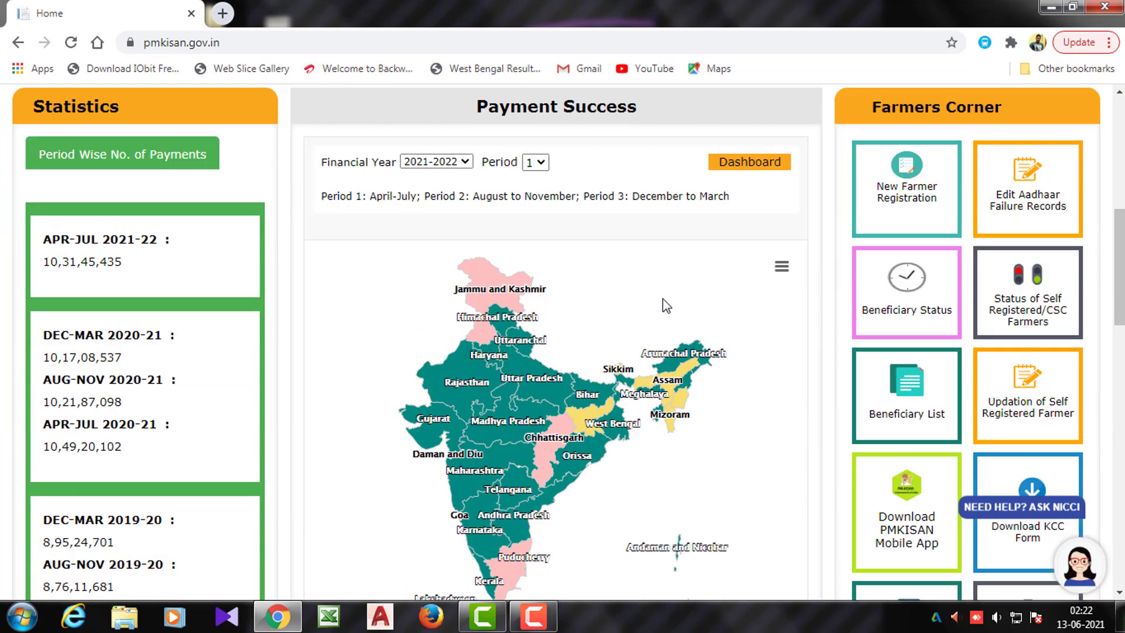
{"action": "scroll", "coordinate": [897, 182], "scroll_direction": "up", "scroll_amount": 1}
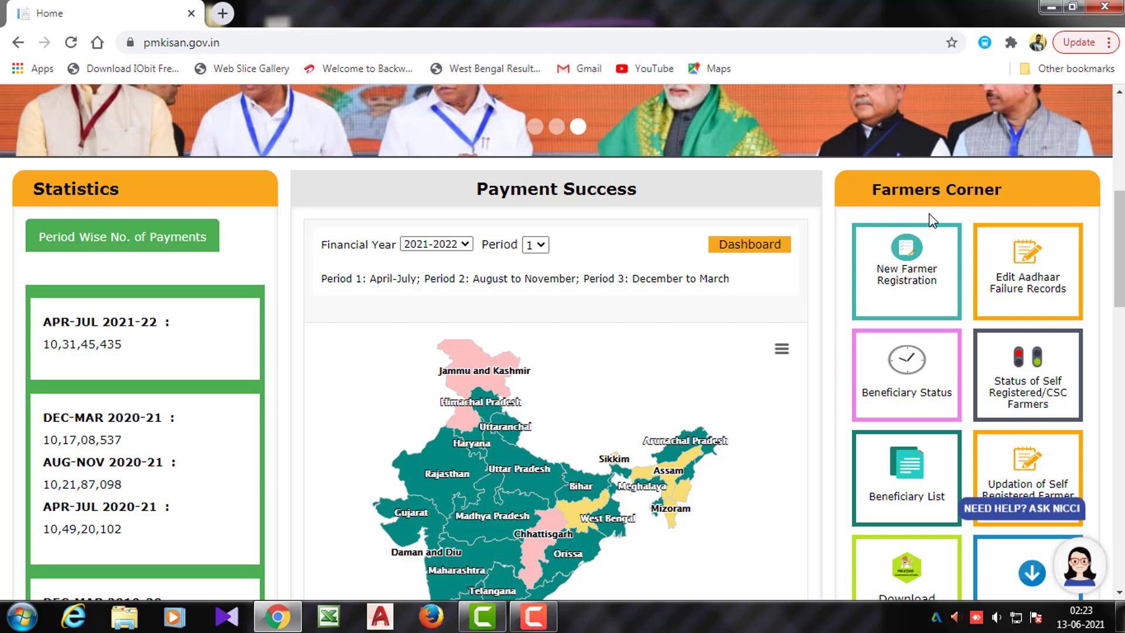
{"action": "key", "text": "ctrl+2"}
{"action": "left_click_drag", "start_coordinate": [844, 171], "coordinate": [1042, 204]}
{"action": "left_click_drag", "start_coordinate": [857, 235], "coordinate": [960, 306]}
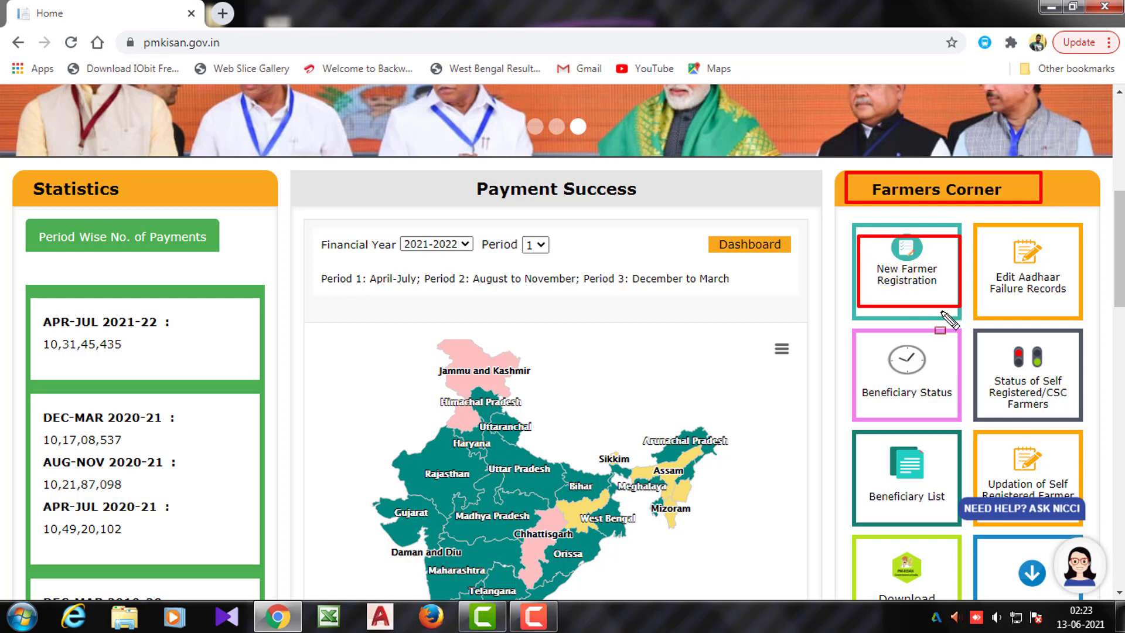
{"action": "left_click", "coordinate": [910, 261]}
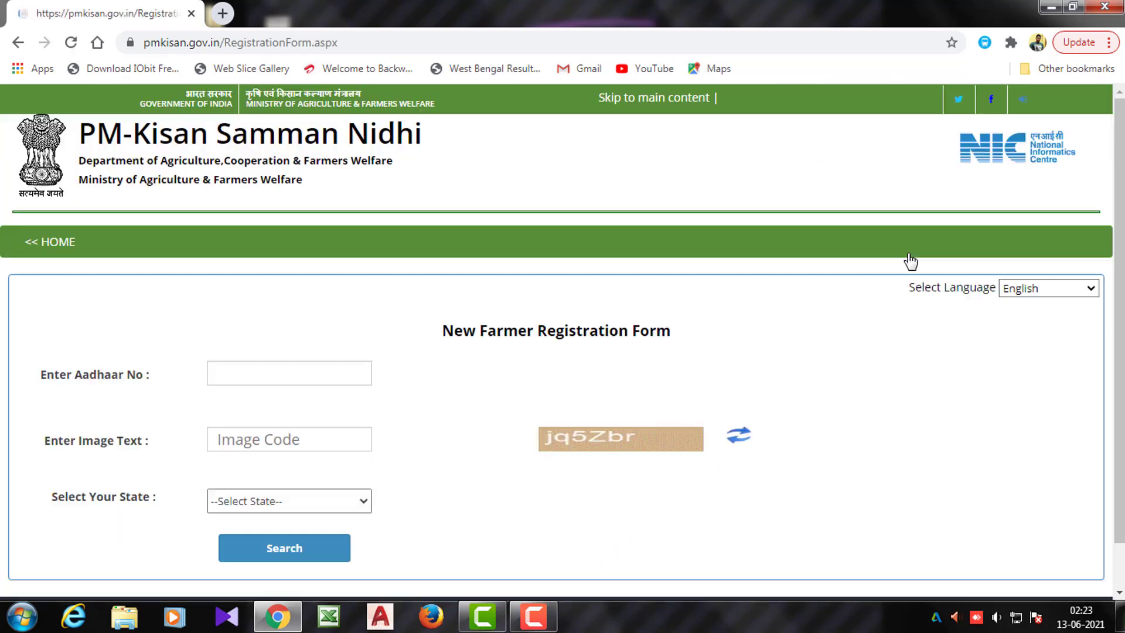
{"action": "scroll", "coordinate": [607, 306], "scroll_direction": "down", "scroll_amount": 1}
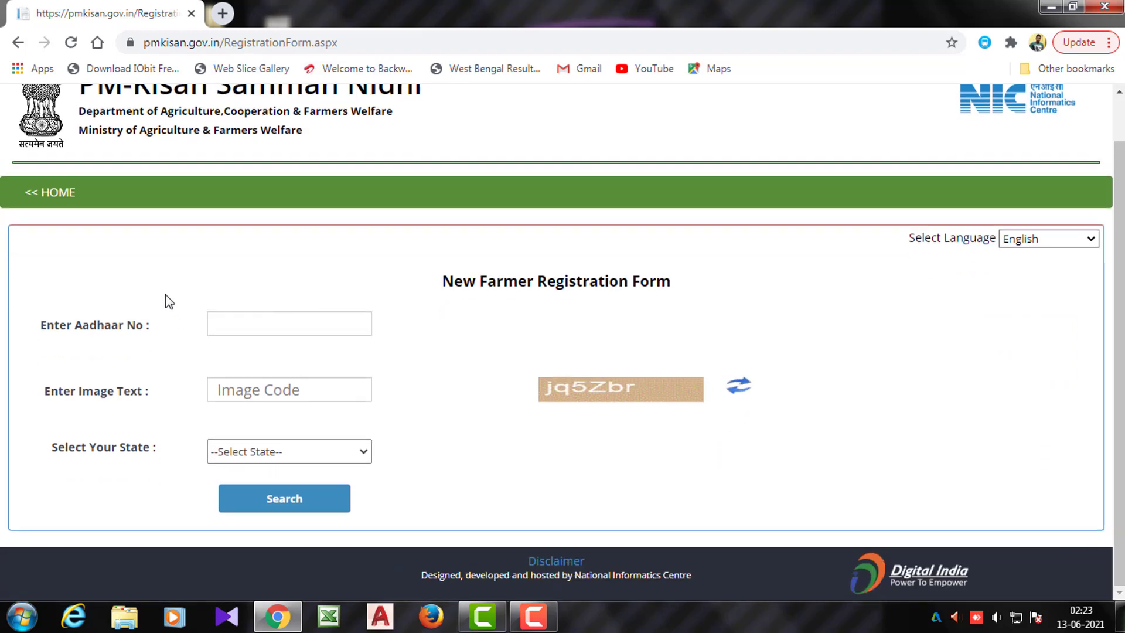
{"action": "left_click_drag", "start_coordinate": [36, 313], "coordinate": [171, 346]}
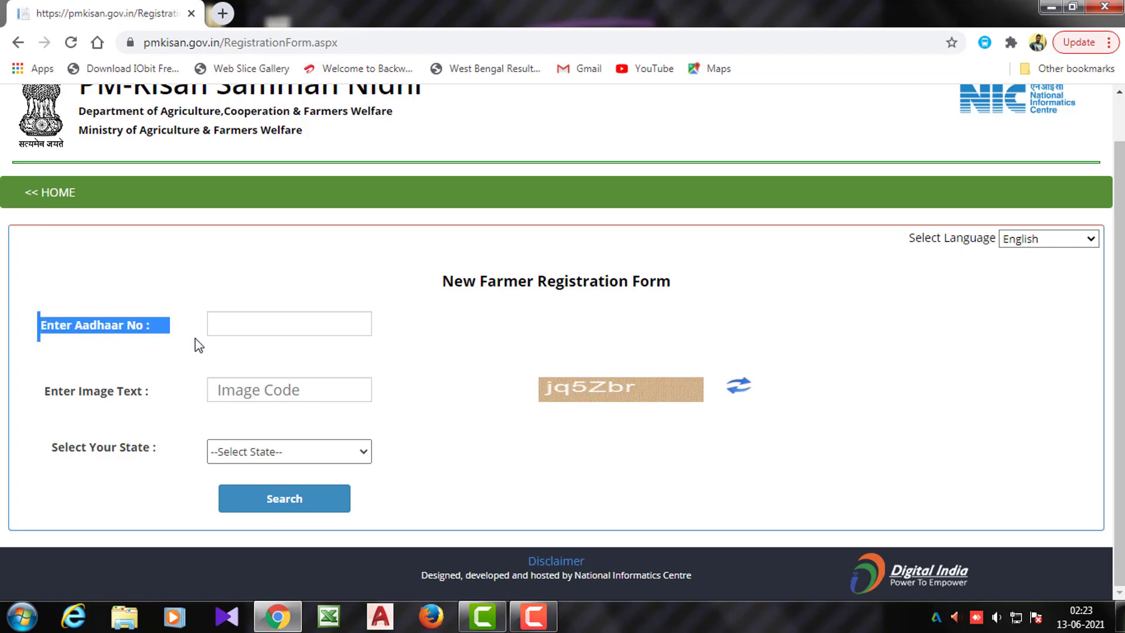
{"action": "left_click_drag", "start_coordinate": [30, 309], "coordinate": [166, 350]}
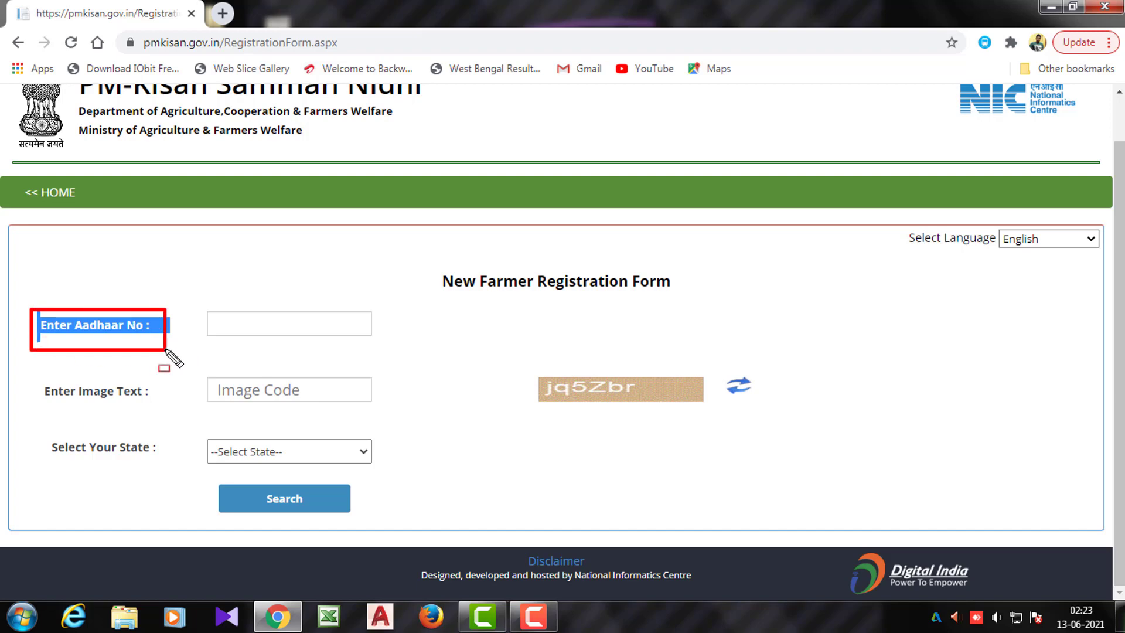
{"action": "left_click_drag", "start_coordinate": [212, 297], "coordinate": [357, 332]}
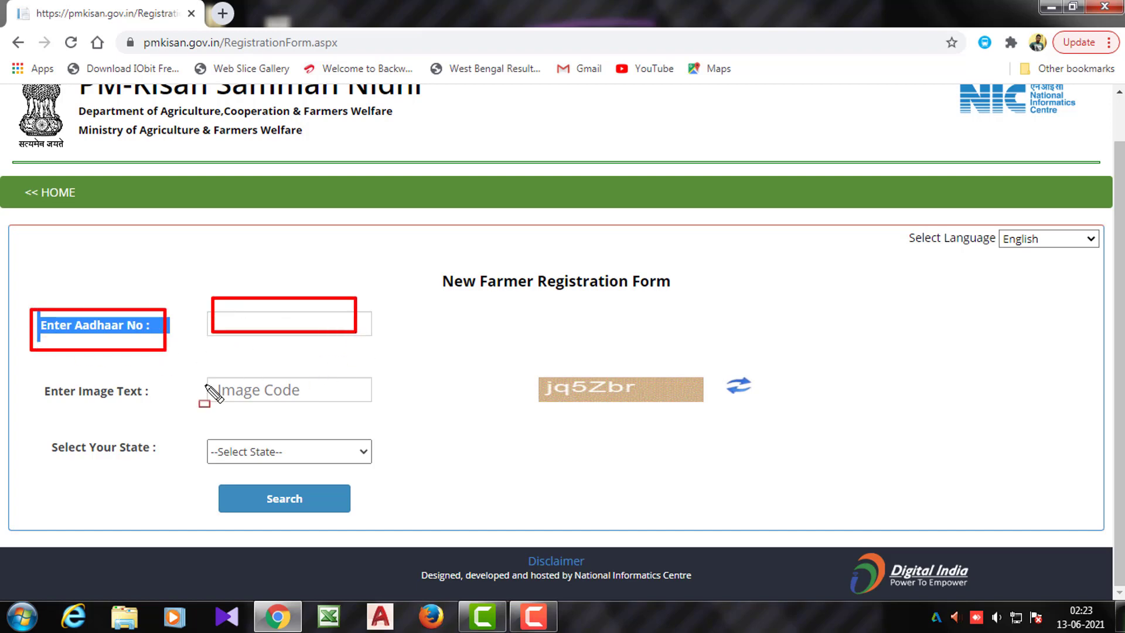
{"action": "left_click_drag", "start_coordinate": [41, 379], "coordinate": [169, 408]}
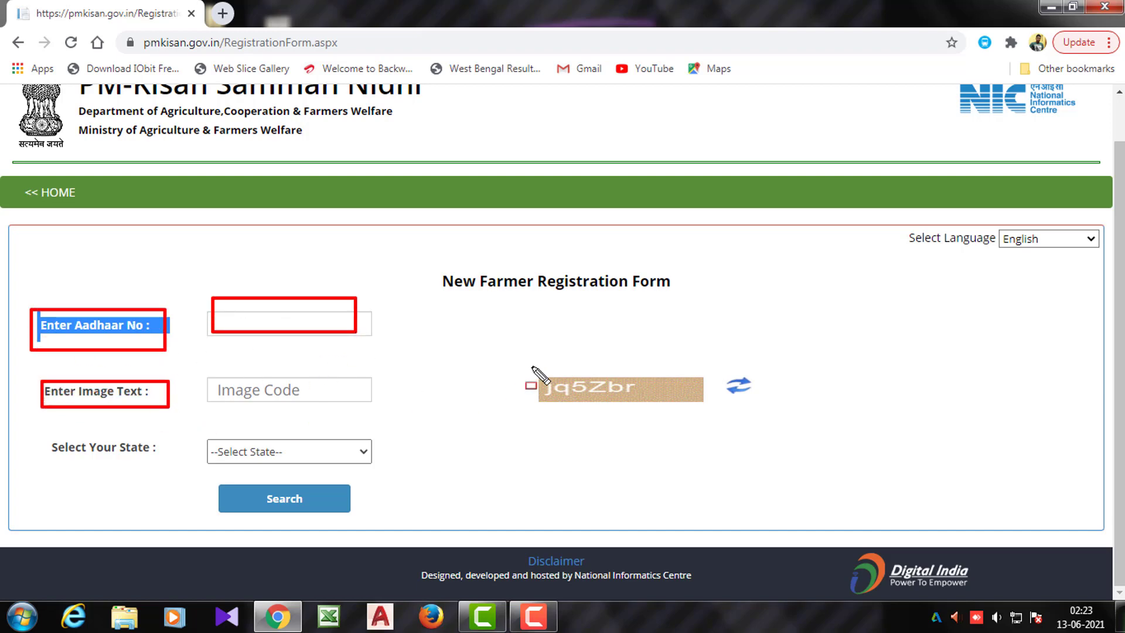
{"action": "mouse_move", "coordinate": [535, 362]}
{"action": "left_mouse_down"}
{"action": "mouse_move", "coordinate": [555, 385]}
{"action": "mouse_move", "coordinate": [749, 405]}
{"action": "left_mouse_up"}
{"action": "left_click_drag", "start_coordinate": [245, 375], "coordinate": [328, 397]}
{"action": "mouse_move", "coordinate": [52, 436]}
{"action": "left_mouse_down"}
{"action": "mouse_move", "coordinate": [170, 455]}
{"action": "mouse_move", "coordinate": [369, 455]}
{"action": "left_mouse_up"}
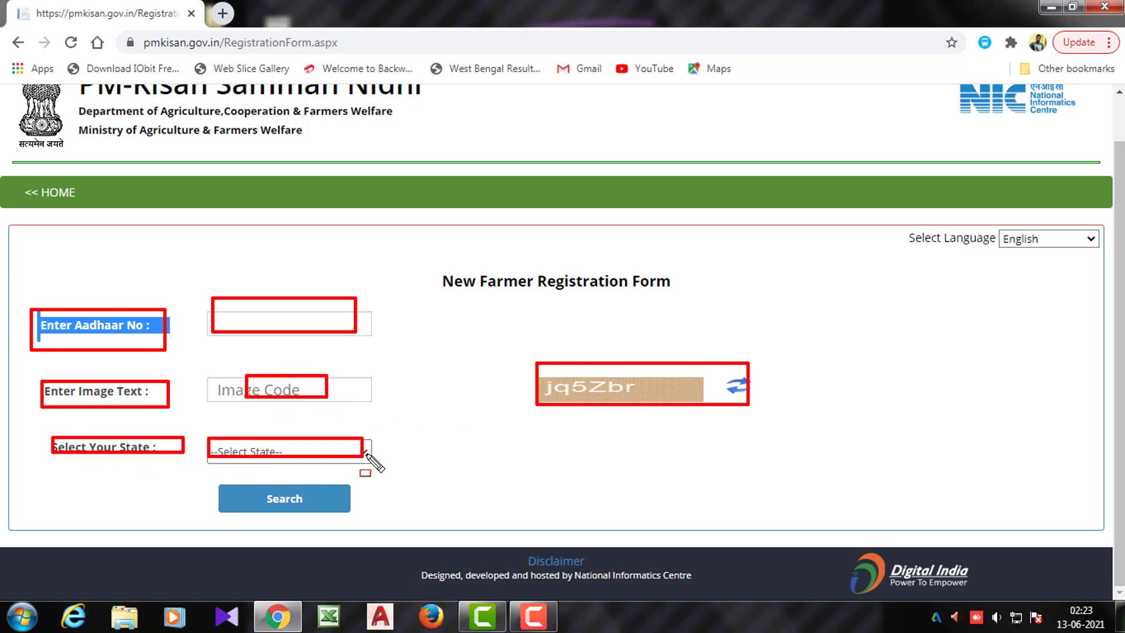
{"action": "left_click_drag", "start_coordinate": [214, 484], "coordinate": [380, 519]}
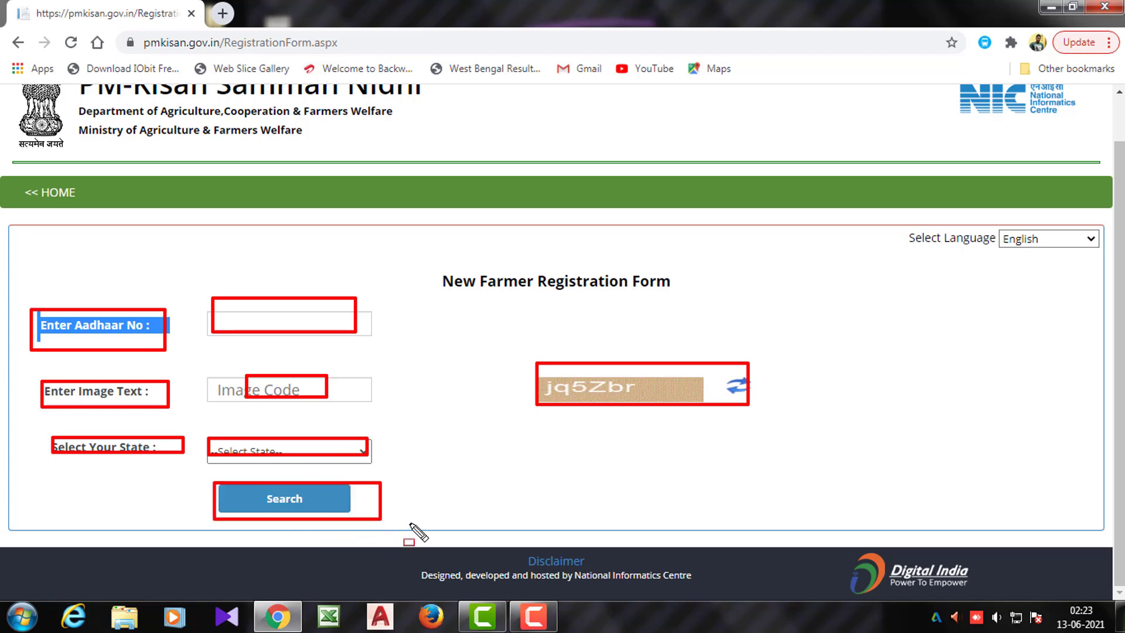
{"action": "key", "text": "e"}
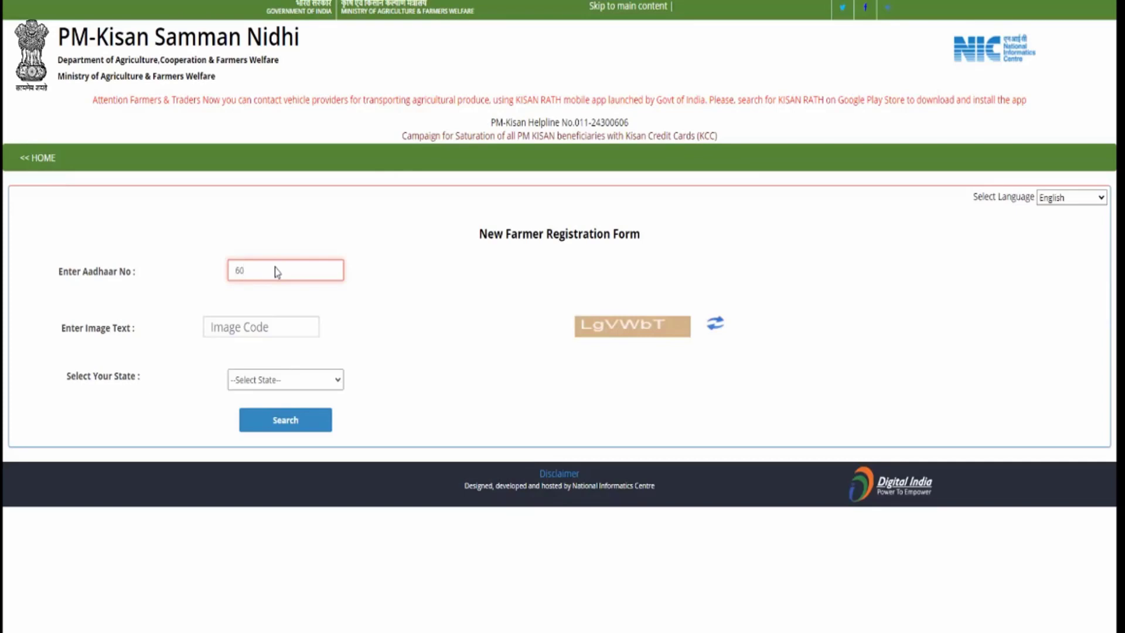
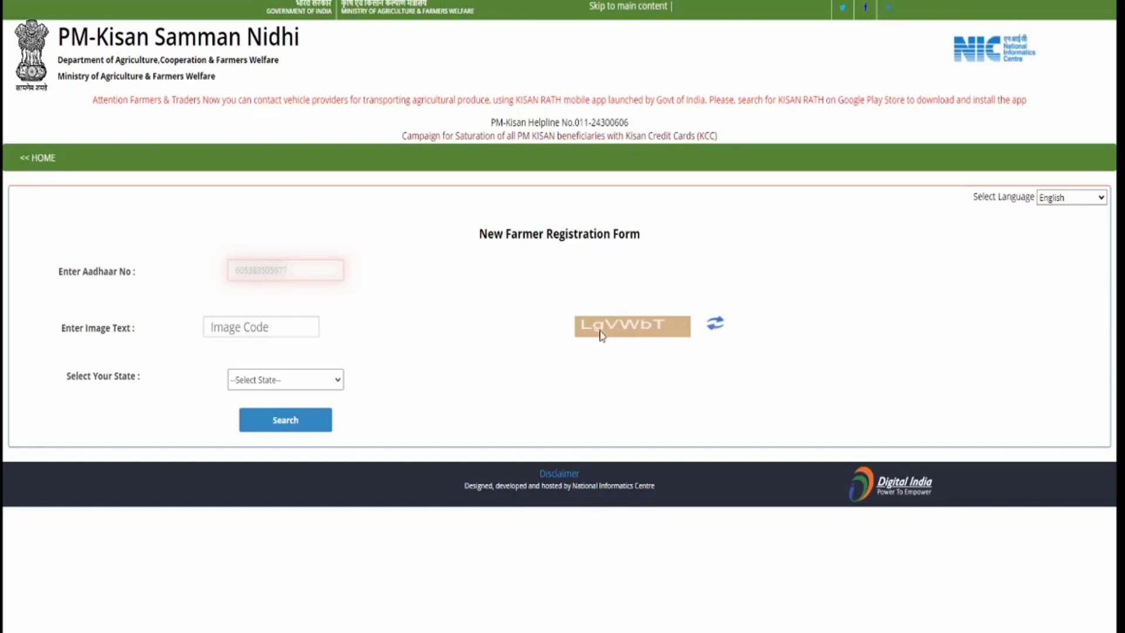
Search the farmer's Aadhaar number with captcha LgVWbT and state West Bengal
{"action": "left_click", "coordinate": [290, 327]}
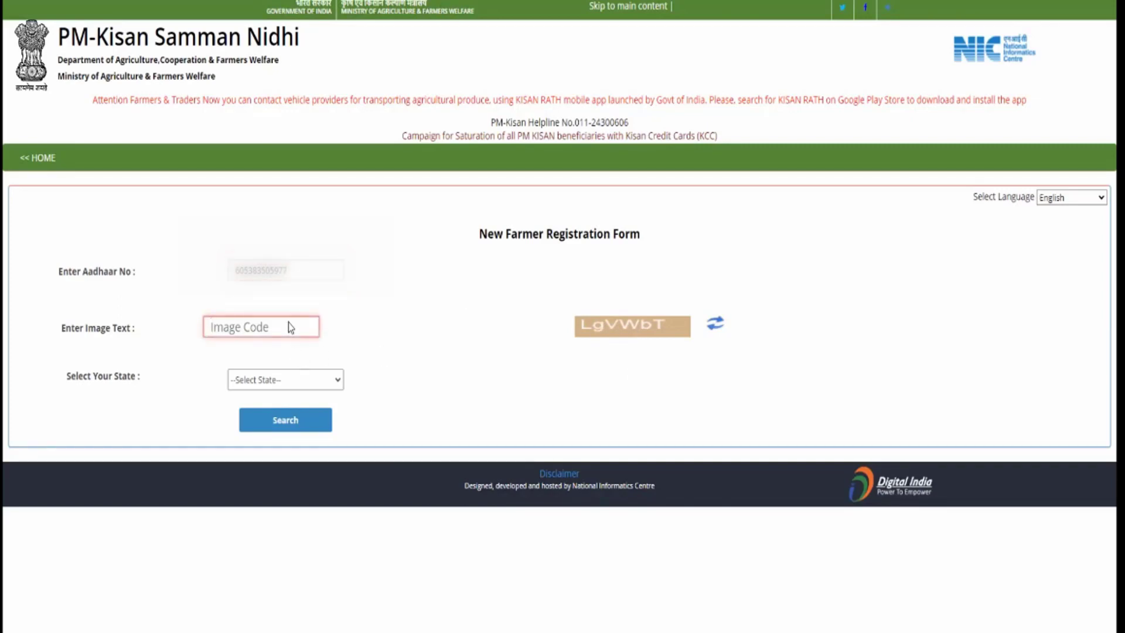
{"action": "type", "text": "LgVWbT"}
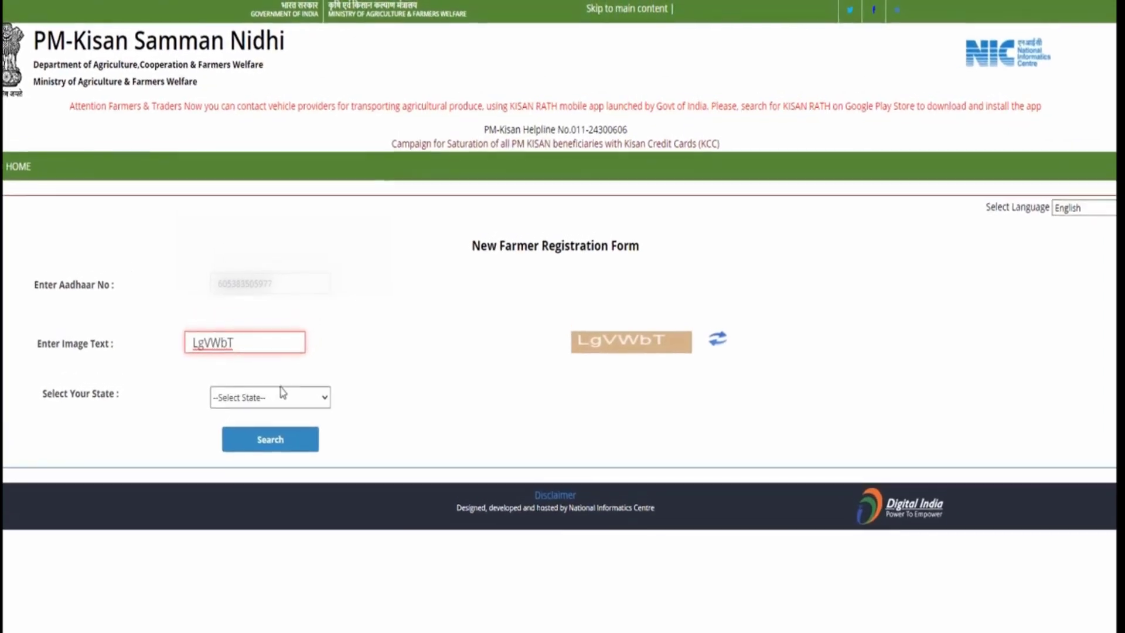
{"action": "left_click", "coordinate": [297, 379]}
{"action": "scroll", "coordinate": [281, 580], "scroll_direction": "down", "scroll_amount": 8}
{"action": "left_click", "coordinate": [246, 609]}
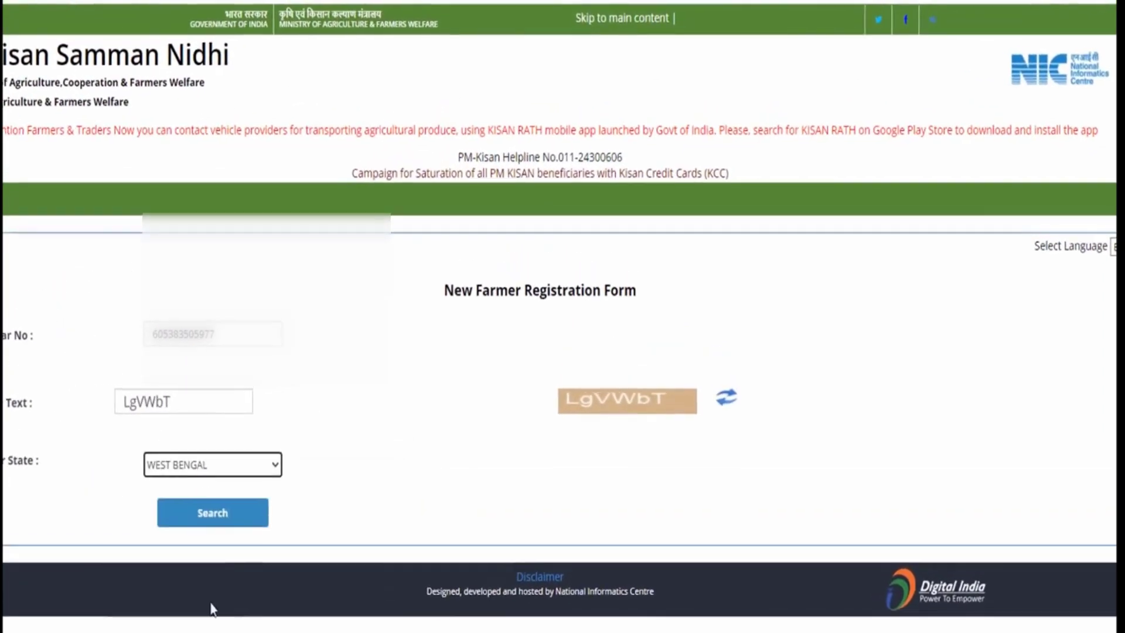
{"action": "left_click", "coordinate": [200, 530]}
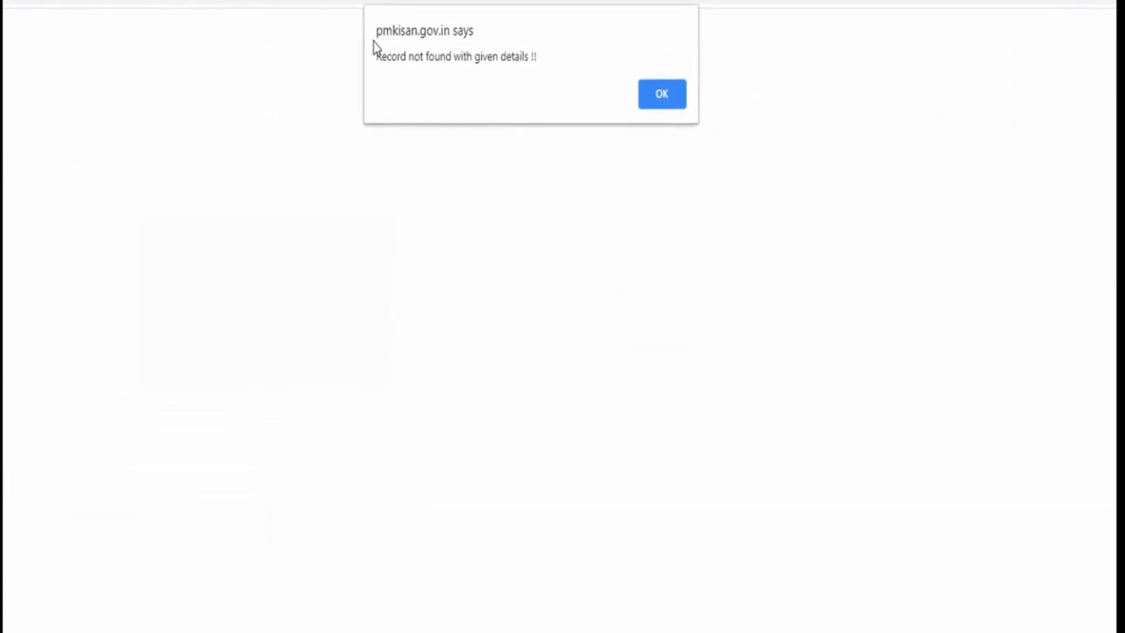
Highlight the 'Record not found' alert and dismiss it
{"action": "left_click_drag", "start_coordinate": [403, 75], "coordinate": [553, 79]}
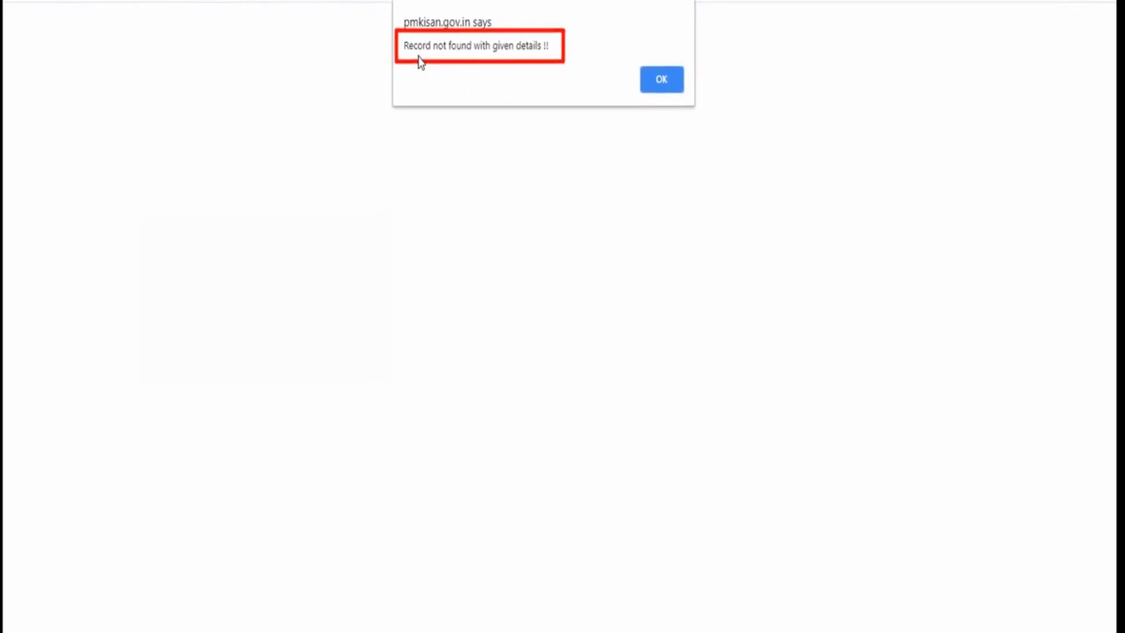
{"action": "left_click_drag", "start_coordinate": [403, 58], "coordinate": [455, 58]}
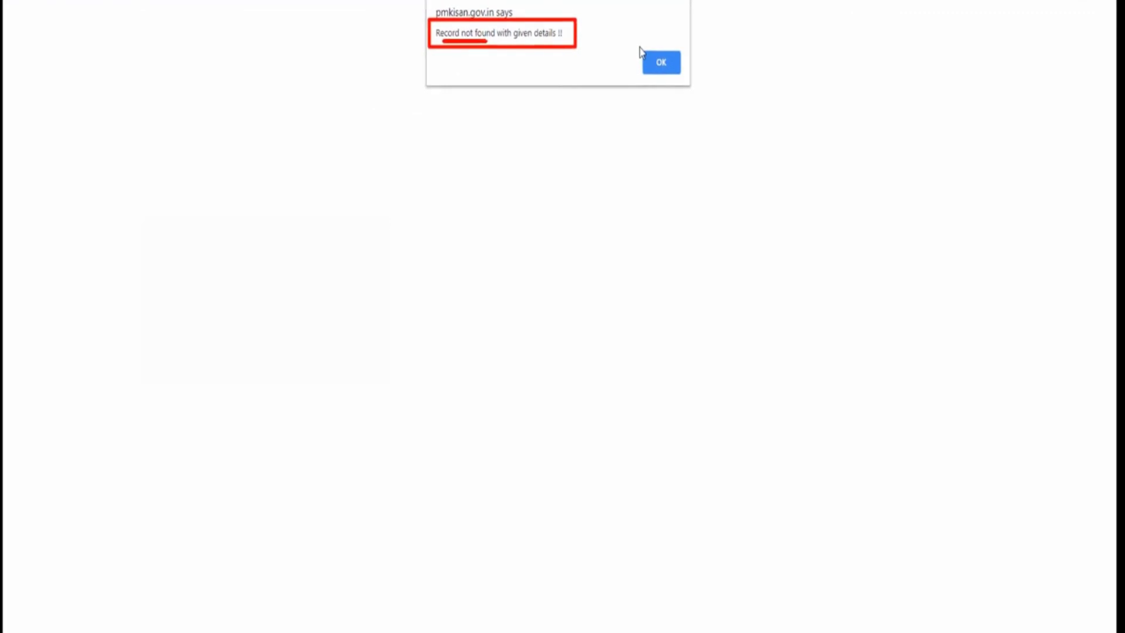
{"action": "left_click_drag", "start_coordinate": [641, 45], "coordinate": [680, 86]}
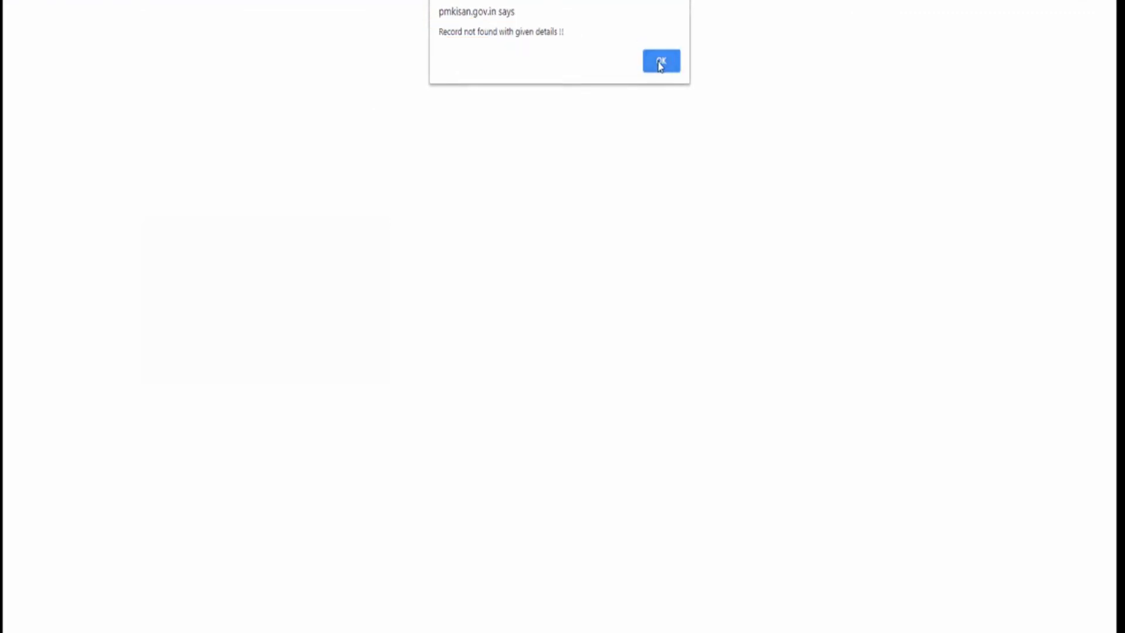
{"action": "left_click", "coordinate": [661, 62]}
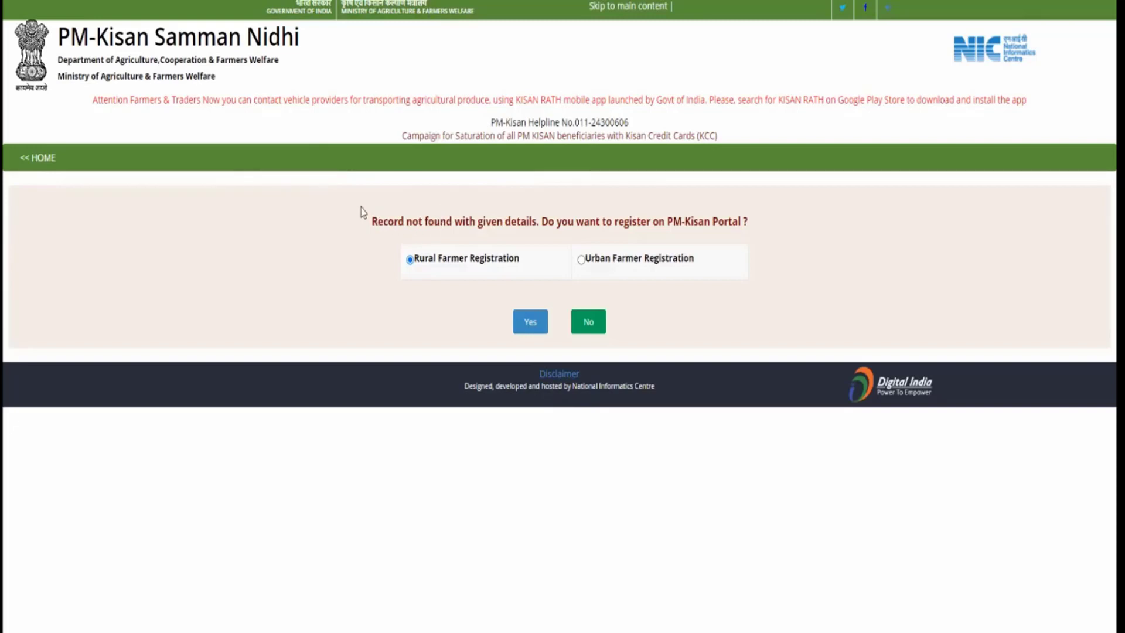
Compare the Rural and Urban options, choose Urban Farmer Registration and confirm Yes
{"action": "mouse_move", "coordinate": [360, 207]}
{"action": "left_mouse_down"}
{"action": "mouse_move", "coordinate": [451, 234]}
{"action": "mouse_move", "coordinate": [757, 243]}
{"action": "left_mouse_up"}
{"action": "left_click_drag", "start_coordinate": [672, 230], "coordinate": [740, 234]}
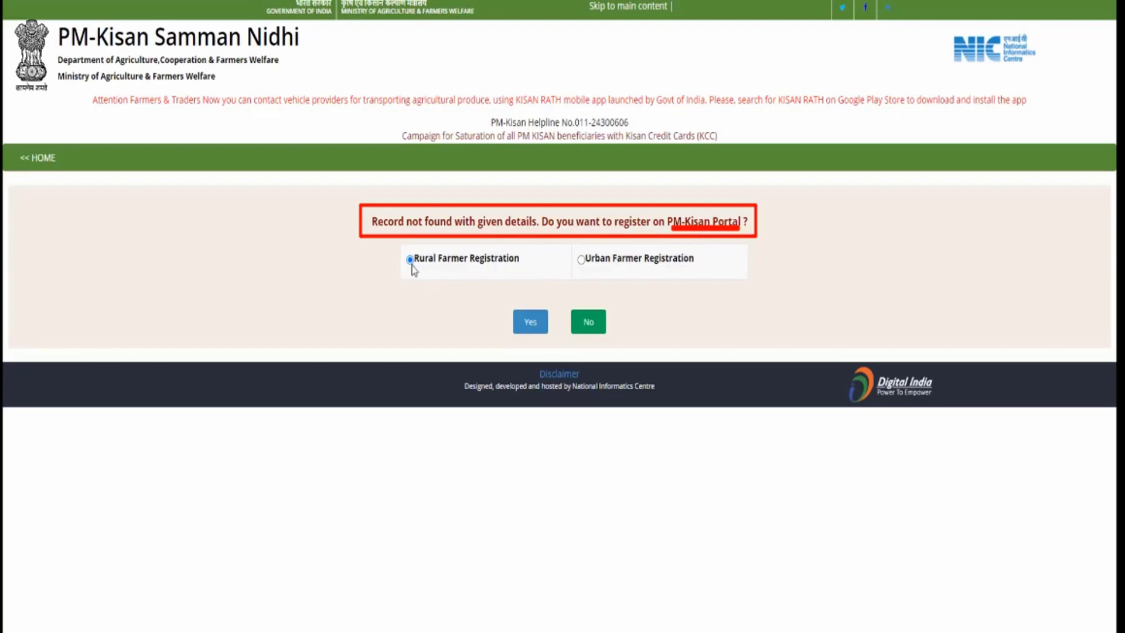
{"action": "left_click_drag", "start_coordinate": [398, 246], "coordinate": [522, 274]}
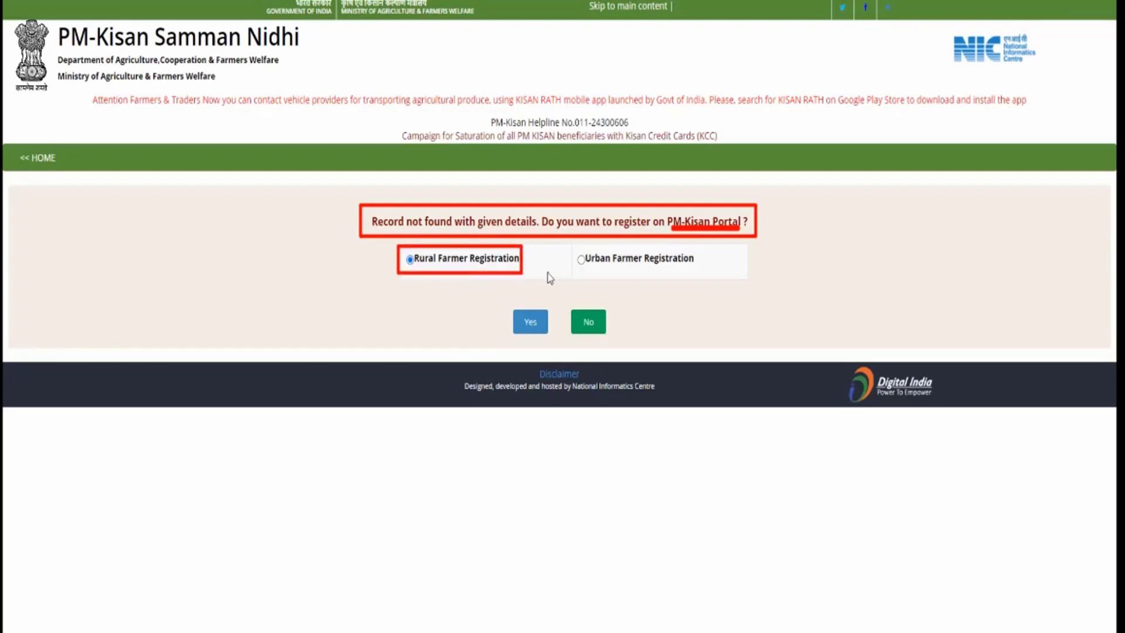
{"action": "mouse_move", "coordinate": [571, 247]}
{"action": "left_mouse_down"}
{"action": "mouse_move", "coordinate": [626, 269]}
{"action": "mouse_move", "coordinate": [697, 274]}
{"action": "left_mouse_up"}
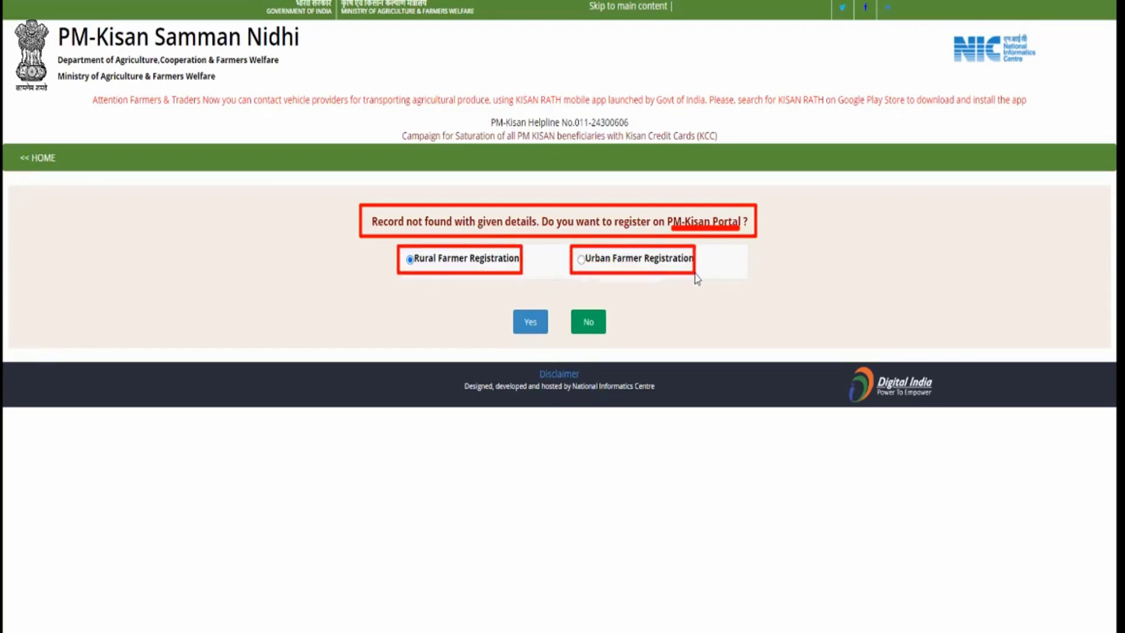
{"action": "left_click_drag", "start_coordinate": [413, 265], "coordinate": [433, 266]}
{"action": "left_click_drag", "start_coordinate": [582, 265], "coordinate": [605, 266]}
{"action": "key", "text": "Escape"}
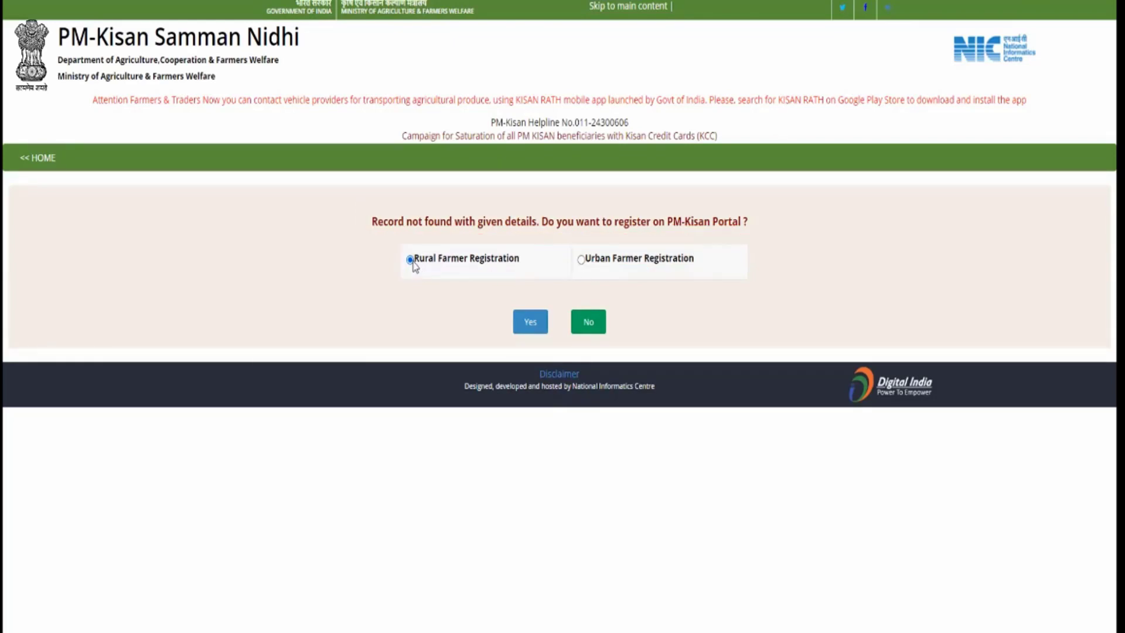
{"action": "left_click", "coordinate": [581, 261]}
{"action": "left_click", "coordinate": [528, 324]}
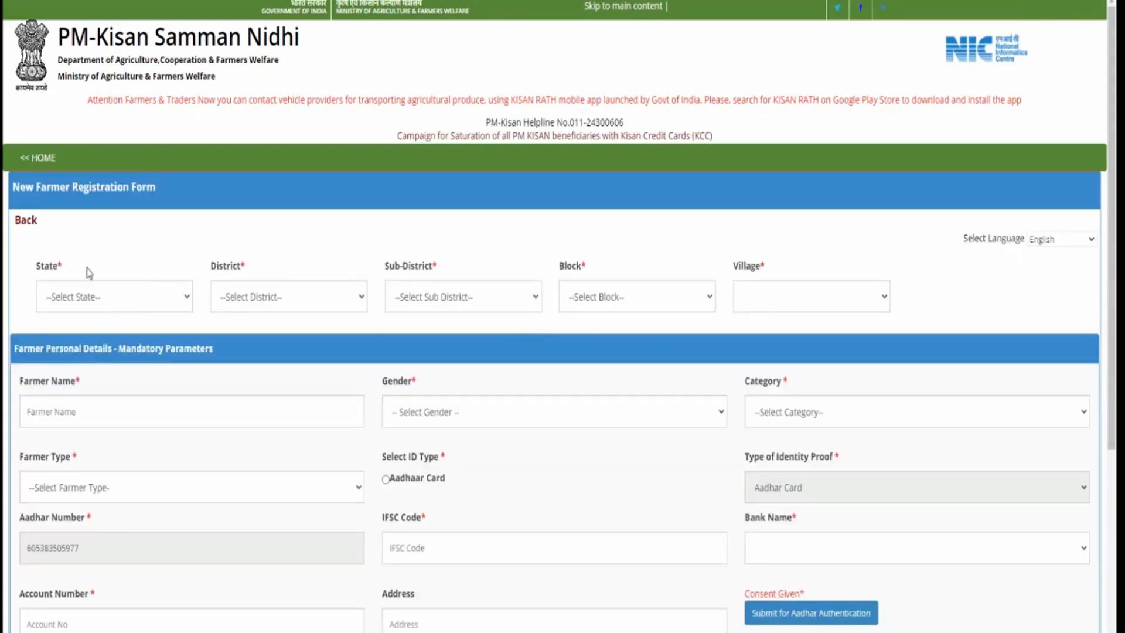
Highlight the five location fields and set State to WEST BENGAL
{"action": "left_click_drag", "start_coordinate": [31, 264], "coordinate": [156, 318]}
{"action": "left_click_drag", "start_coordinate": [205, 271], "coordinate": [329, 322]}
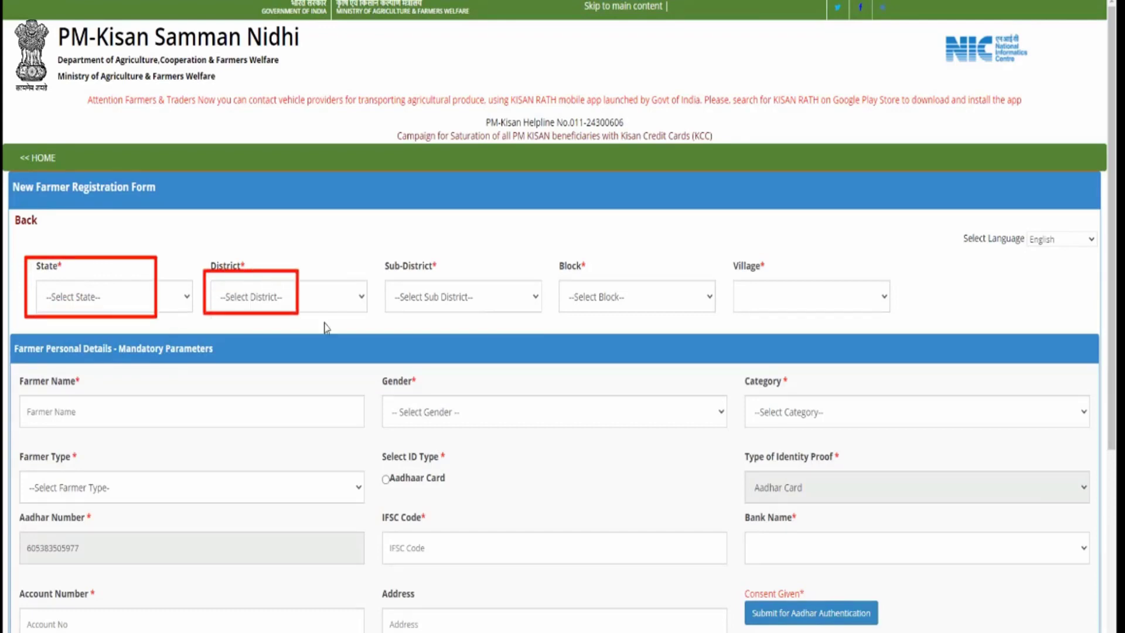
{"action": "left_click_drag", "start_coordinate": [375, 268], "coordinate": [509, 321]}
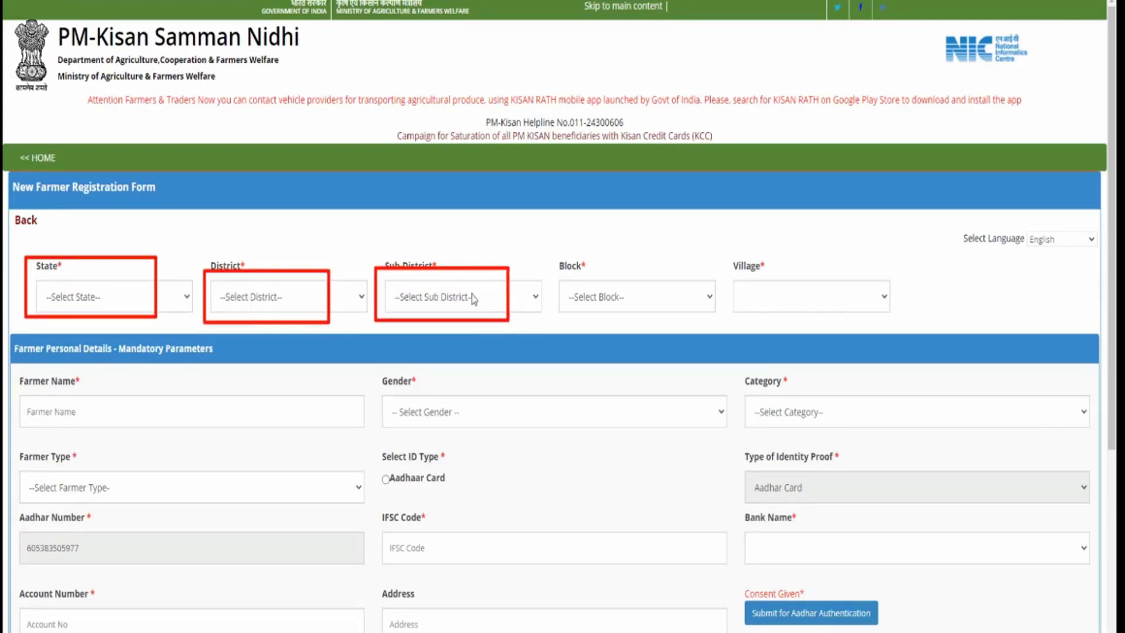
{"action": "mouse_move", "coordinate": [555, 267]}
{"action": "left_mouse_down"}
{"action": "mouse_move", "coordinate": [625, 310]}
{"action": "mouse_move", "coordinate": [683, 317]}
{"action": "left_mouse_up"}
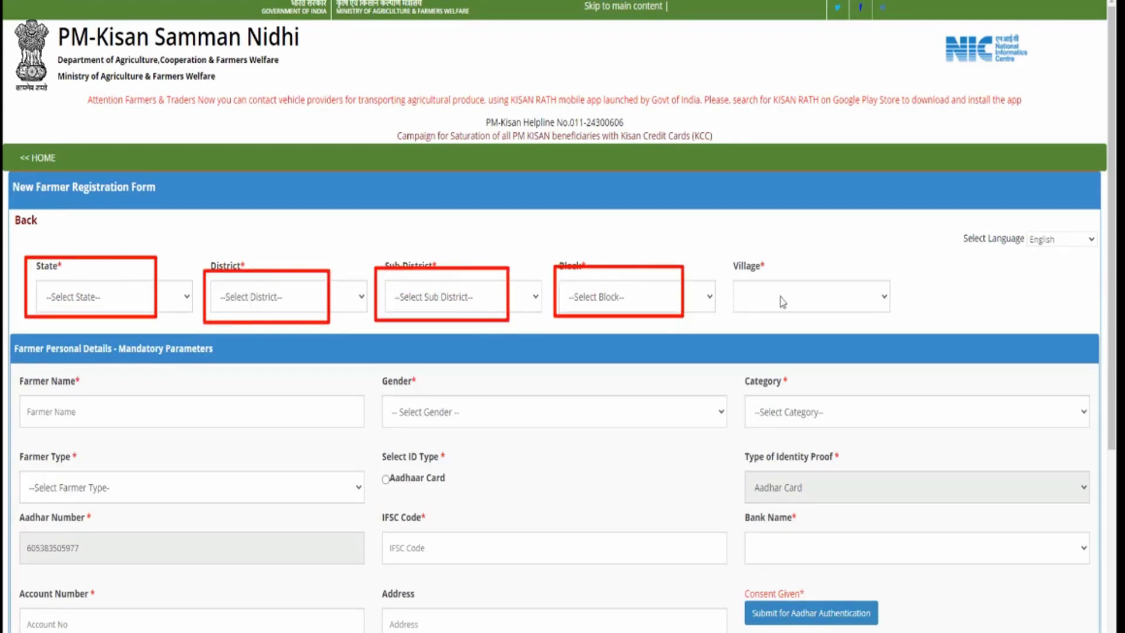
{"action": "left_click_drag", "start_coordinate": [736, 270], "coordinate": [851, 316]}
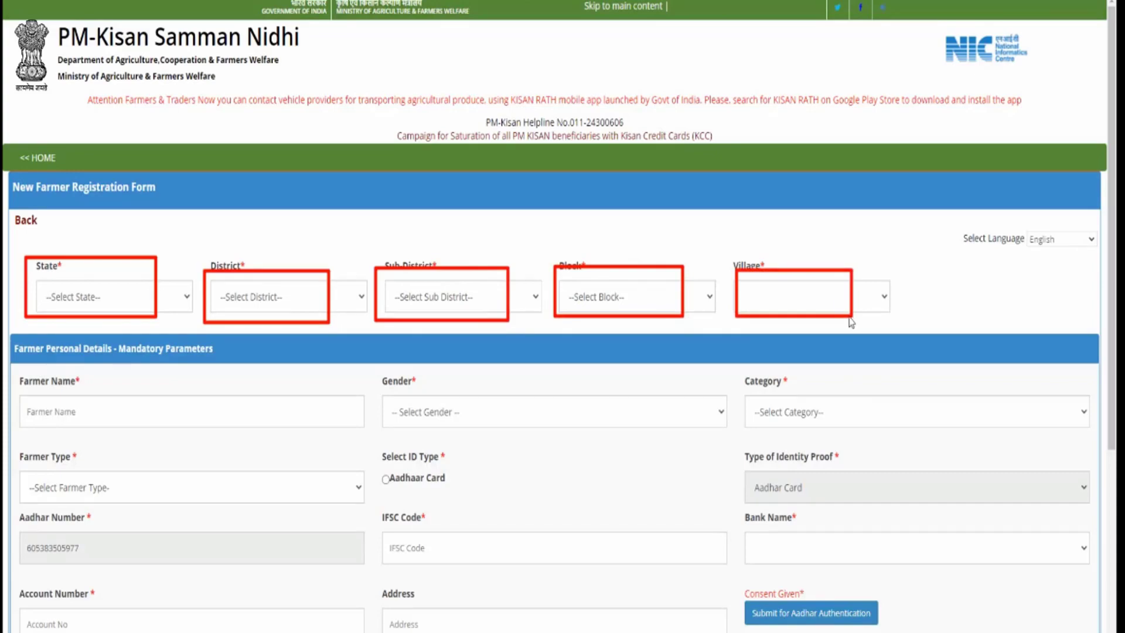
{"action": "left_click", "coordinate": [140, 298]}
{"action": "left_click", "coordinate": [138, 329]}
Set District to MURSHIDABAD, replacing the mistaken MEDINIPUR EAST choice
{"action": "left_click", "coordinate": [285, 307]}
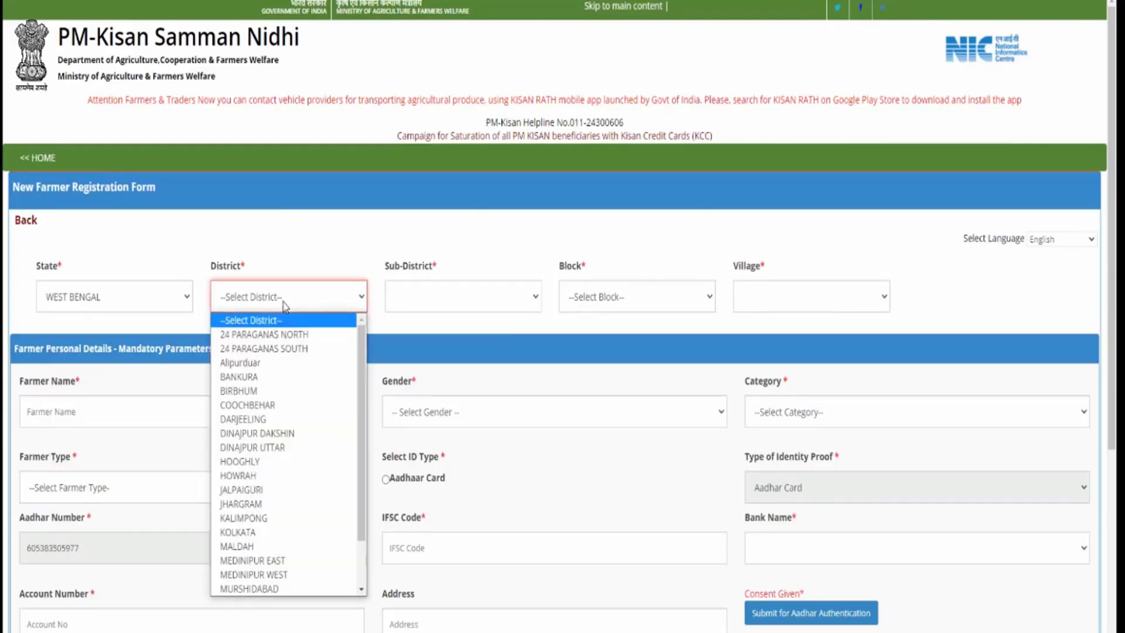
{"action": "scroll", "coordinate": [284, 445], "scroll_direction": "down", "scroll_amount": 1}
{"action": "left_click", "coordinate": [284, 504]}
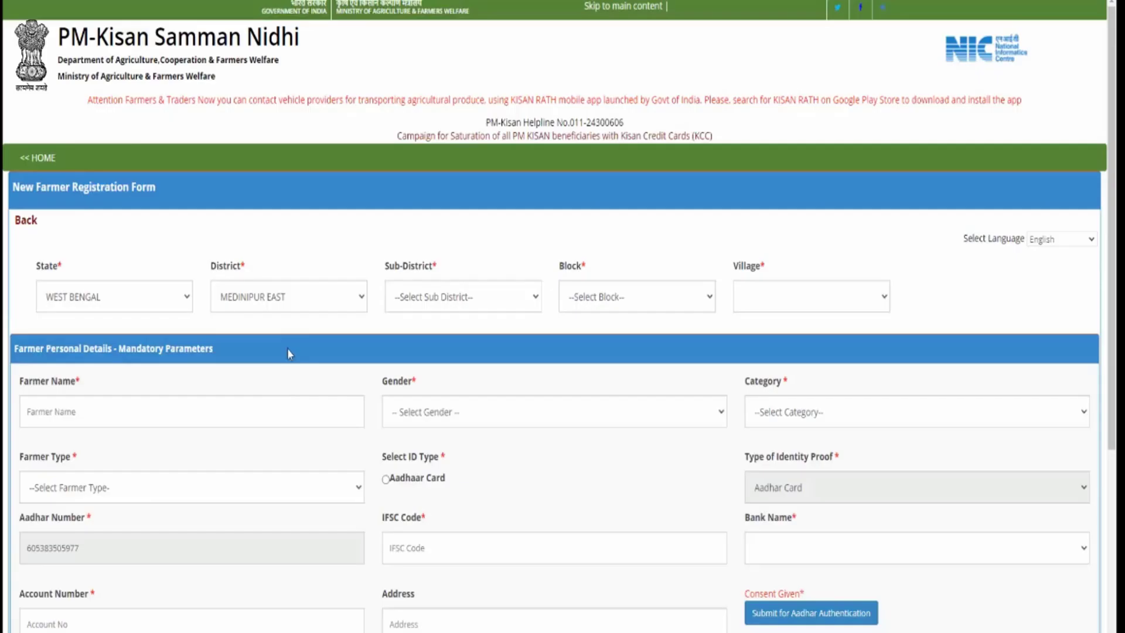
{"action": "left_click", "coordinate": [296, 306]}
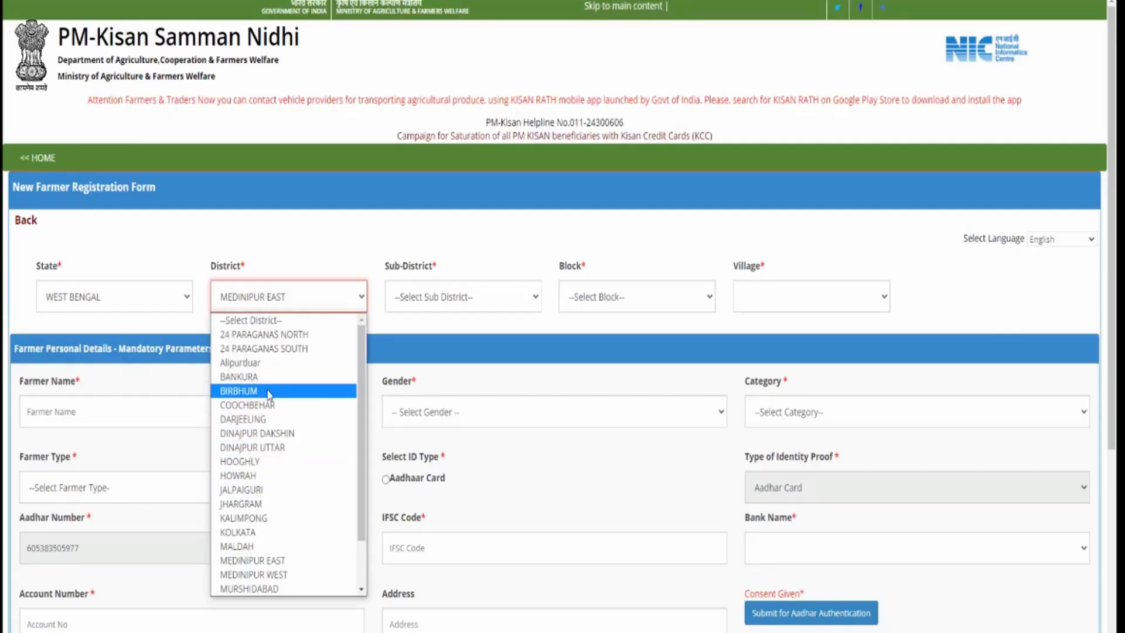
{"action": "scroll", "coordinate": [270, 527], "scroll_direction": "down", "scroll_amount": 2}
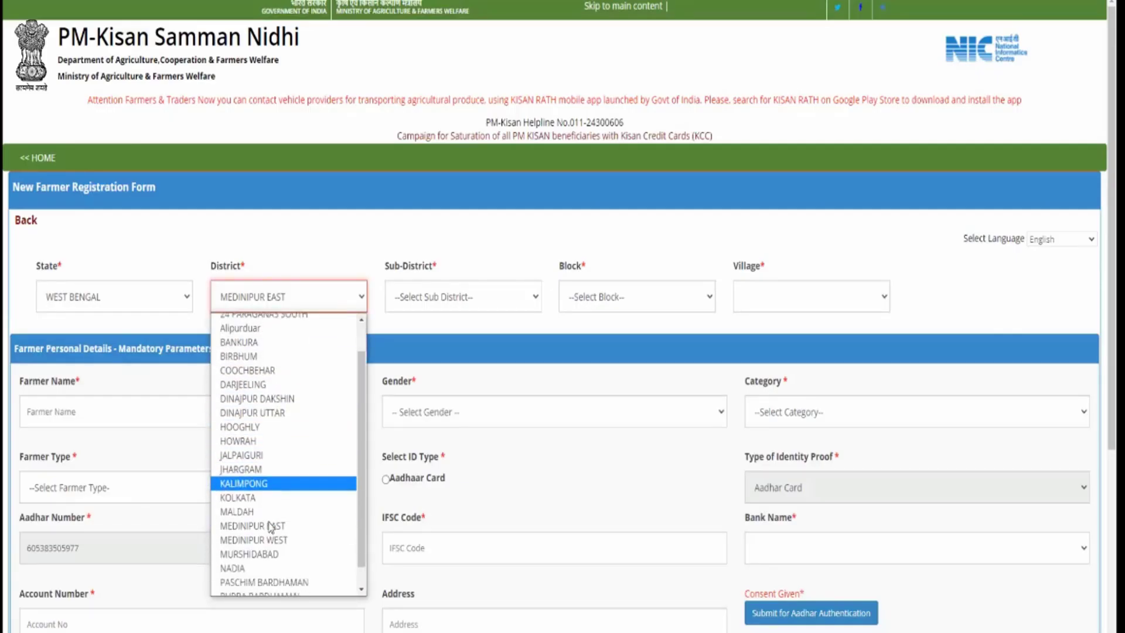
{"action": "left_click", "coordinate": [270, 529]}
Set sub-district Lalgola, block LALGOLA and village Lalgola - (314224)
{"action": "left_click", "coordinate": [450, 304]}
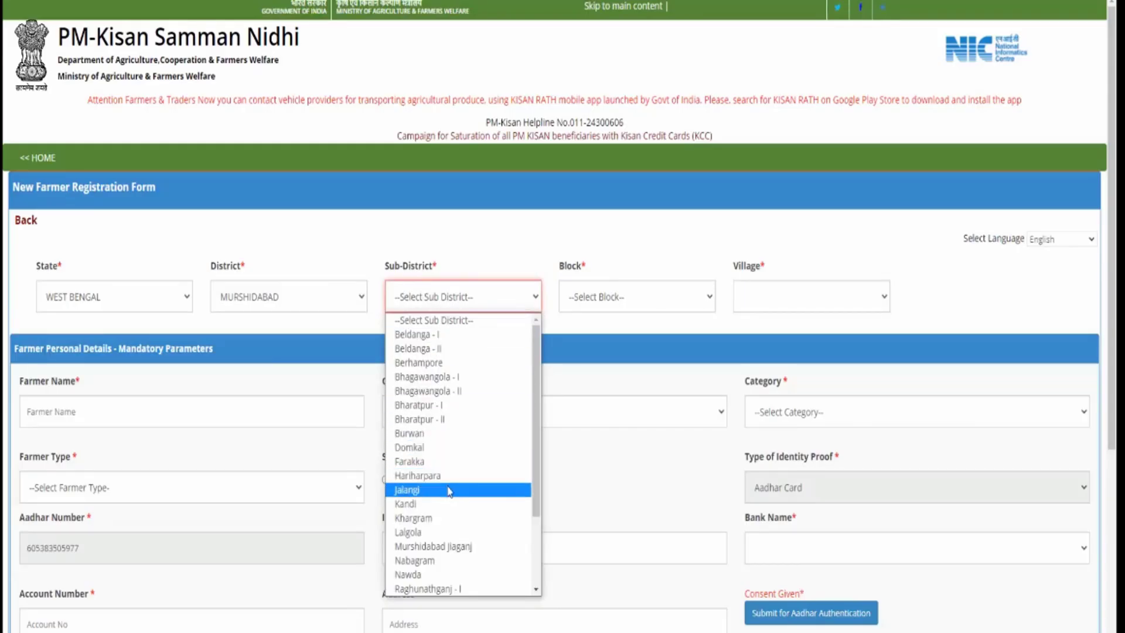
{"action": "left_click", "coordinate": [435, 533]}
{"action": "left_click", "coordinate": [603, 298]}
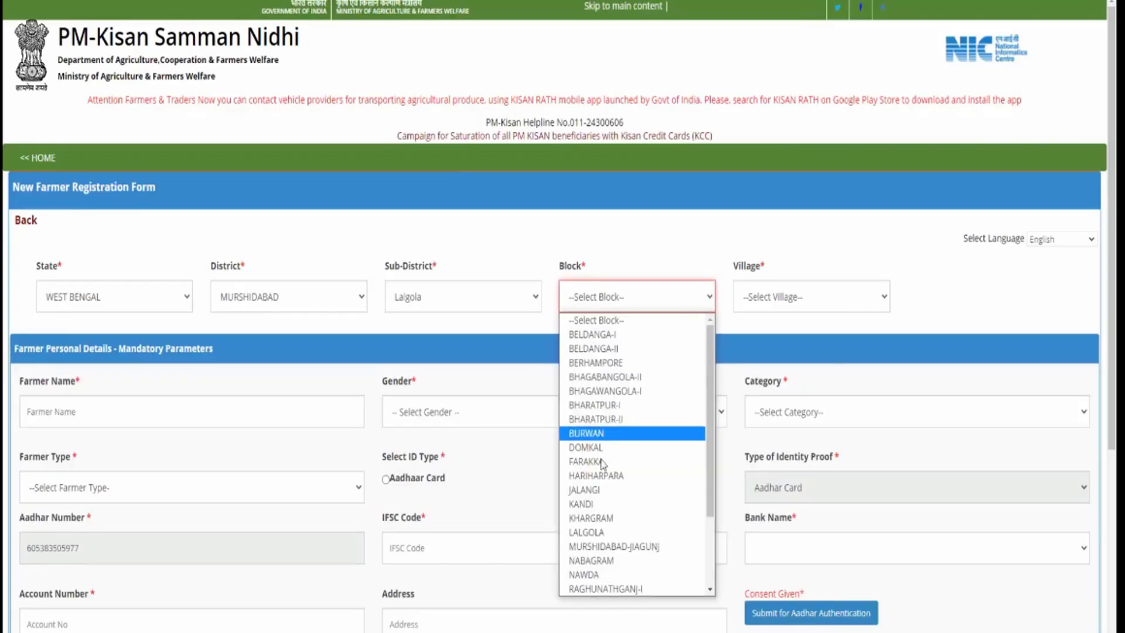
{"action": "left_click", "coordinate": [603, 533]}
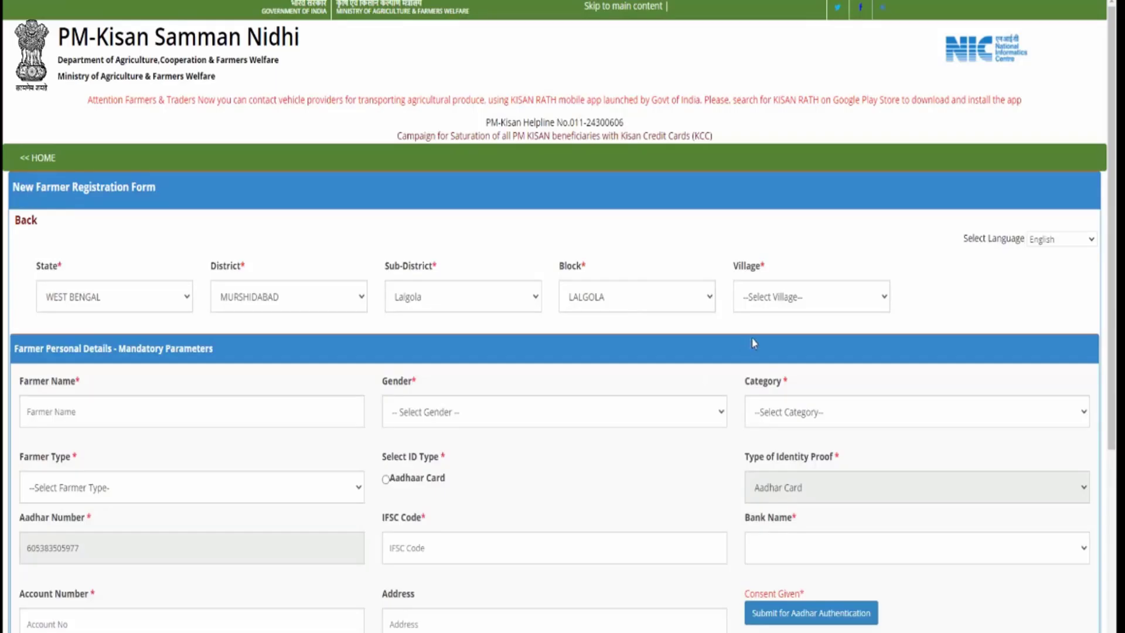
{"action": "left_click", "coordinate": [778, 297]}
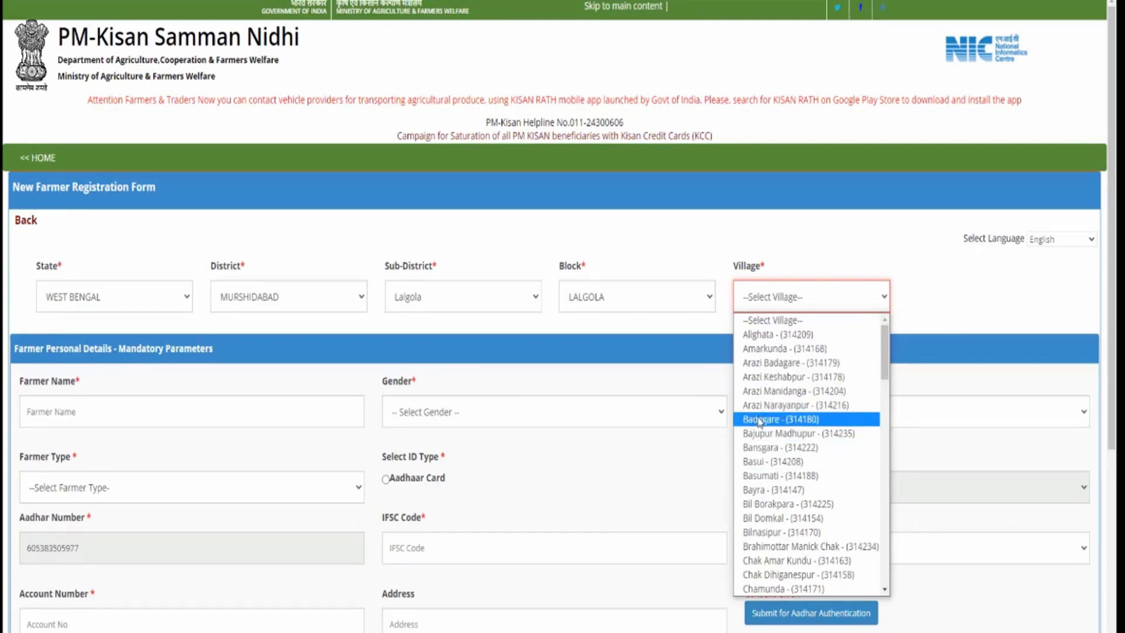
{"action": "scroll", "coordinate": [786, 433], "scroll_direction": "down", "scroll_amount": 6}
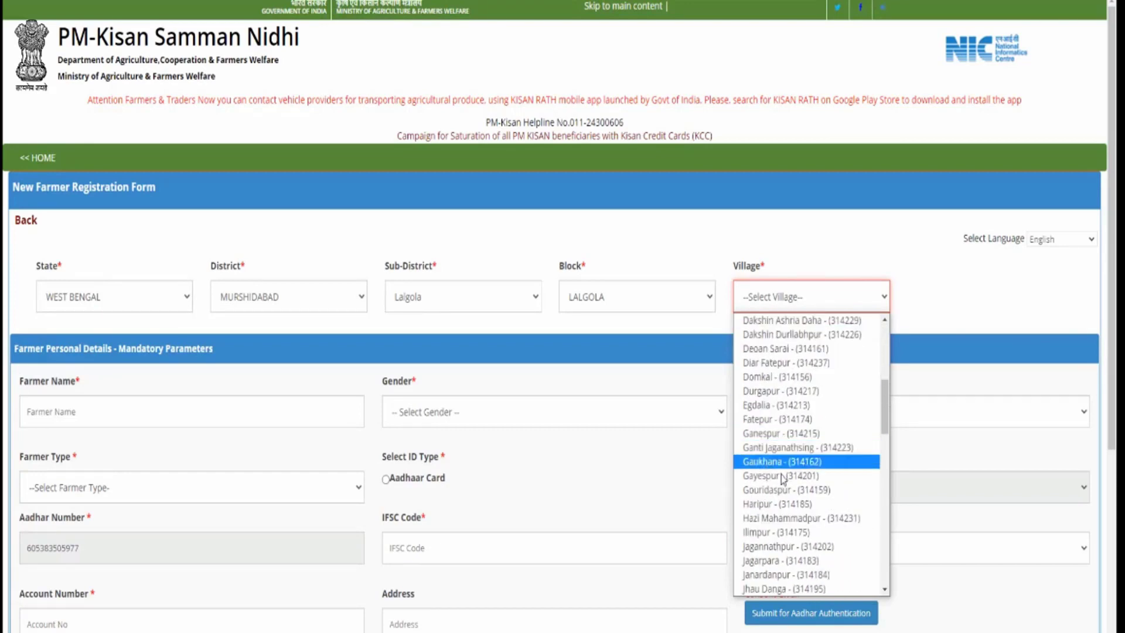
{"action": "scroll", "coordinate": [789, 448], "scroll_direction": "down", "scroll_amount": 3}
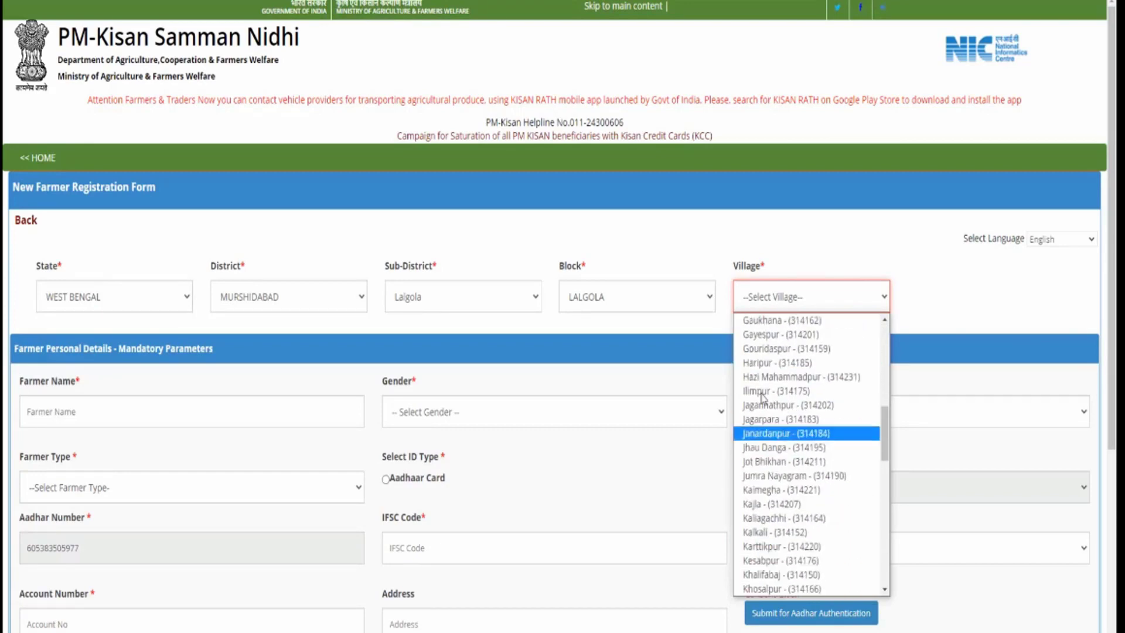
{"action": "scroll", "coordinate": [776, 445], "scroll_direction": "down", "scroll_amount": 3}
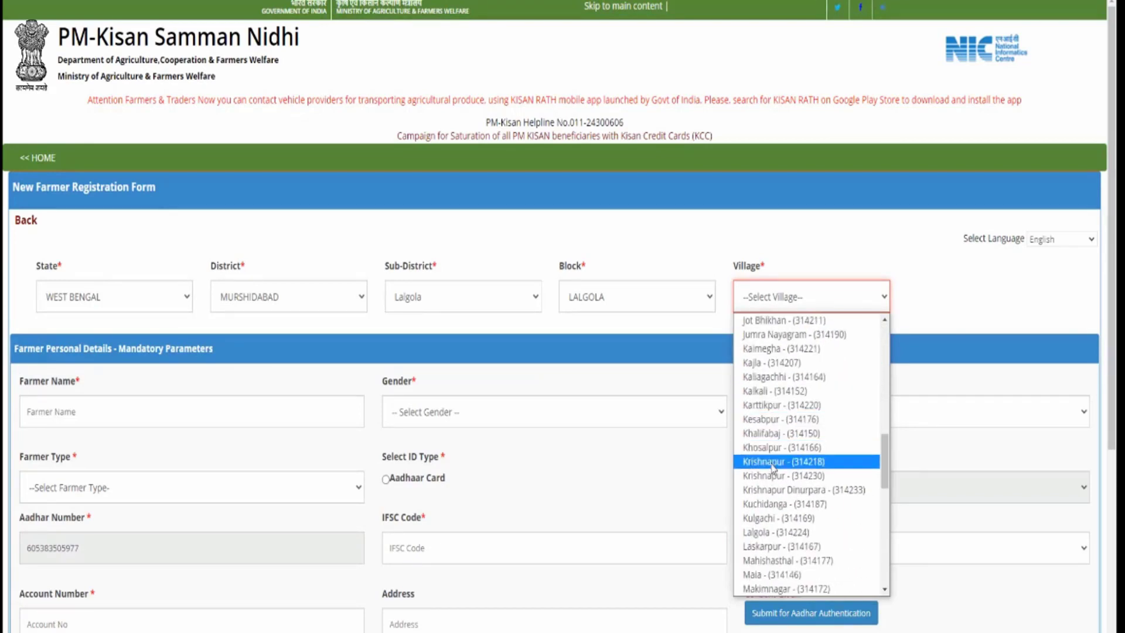
{"action": "left_click", "coordinate": [768, 531]}
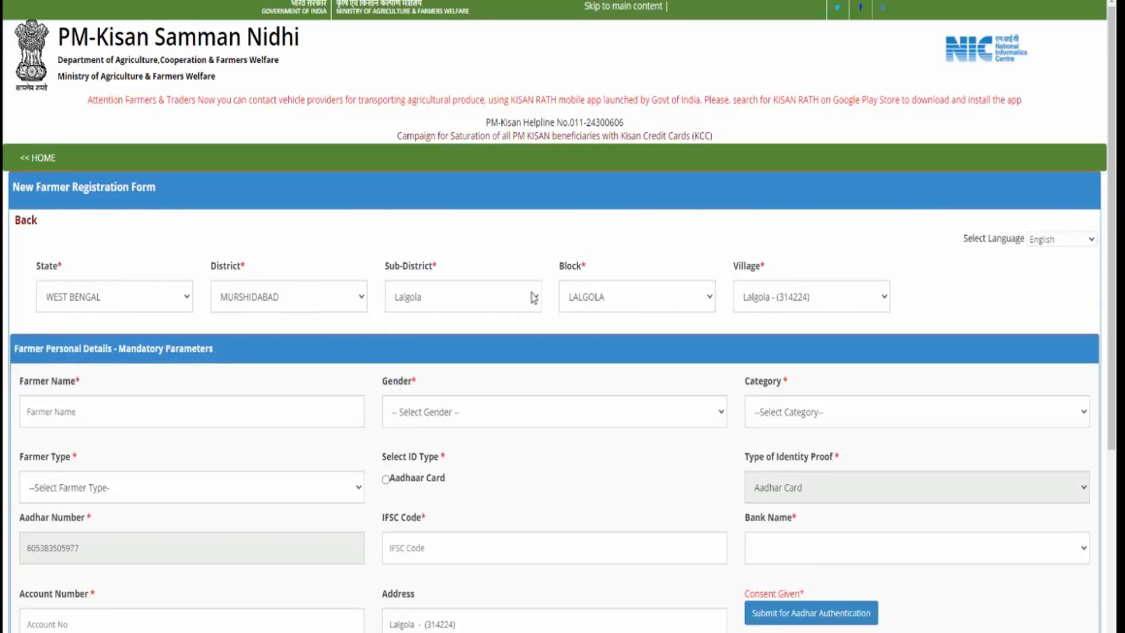
{"action": "left_click", "coordinate": [168, 421]}
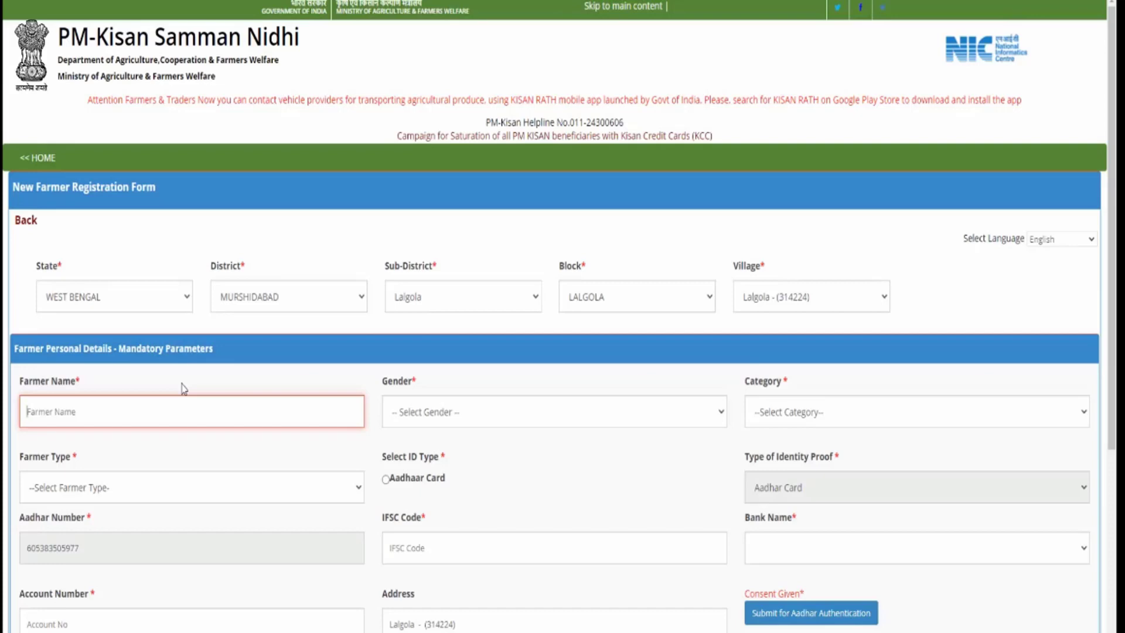
Paste the farmer's full name and set Gender to Female
{"action": "key", "text": "Tab"}
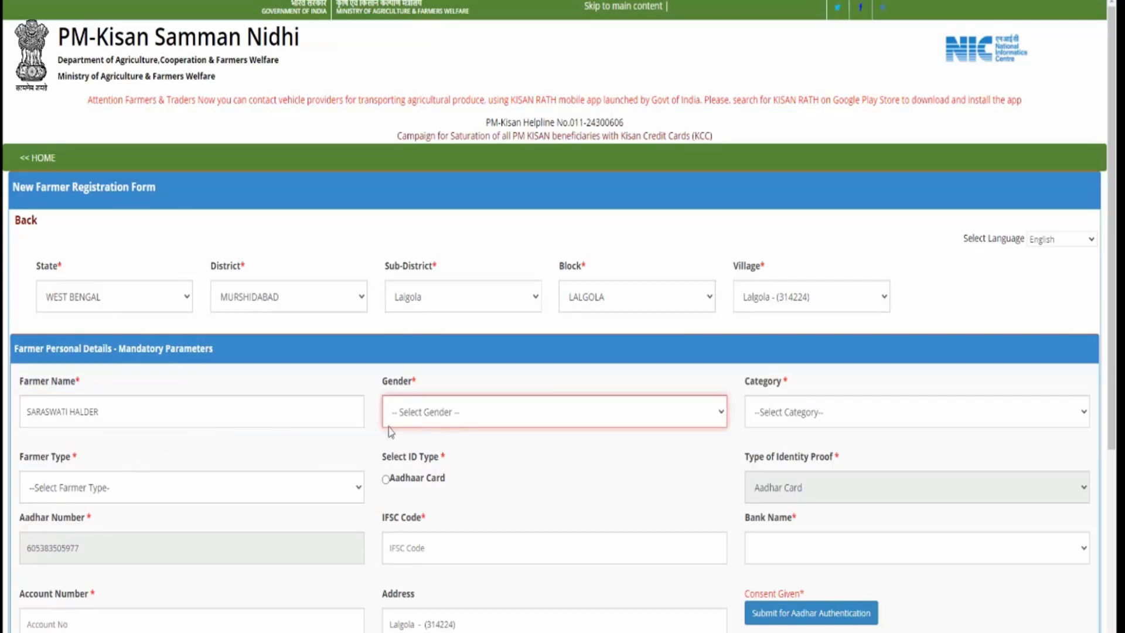
{"action": "left_click", "coordinate": [438, 414]}
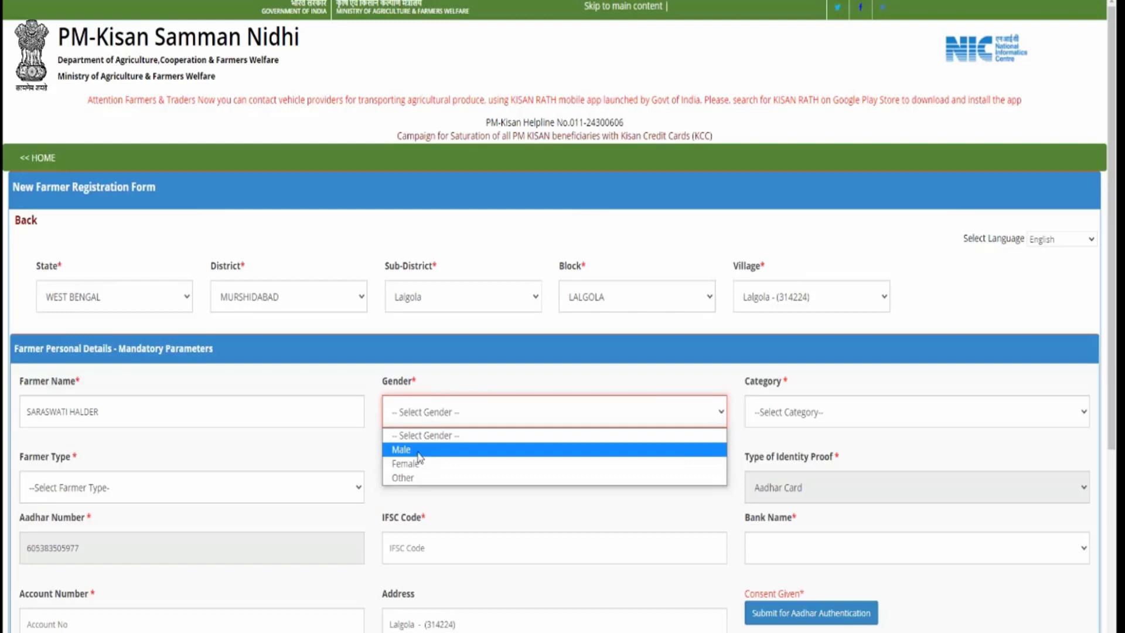
{"action": "left_click", "coordinate": [418, 464]}
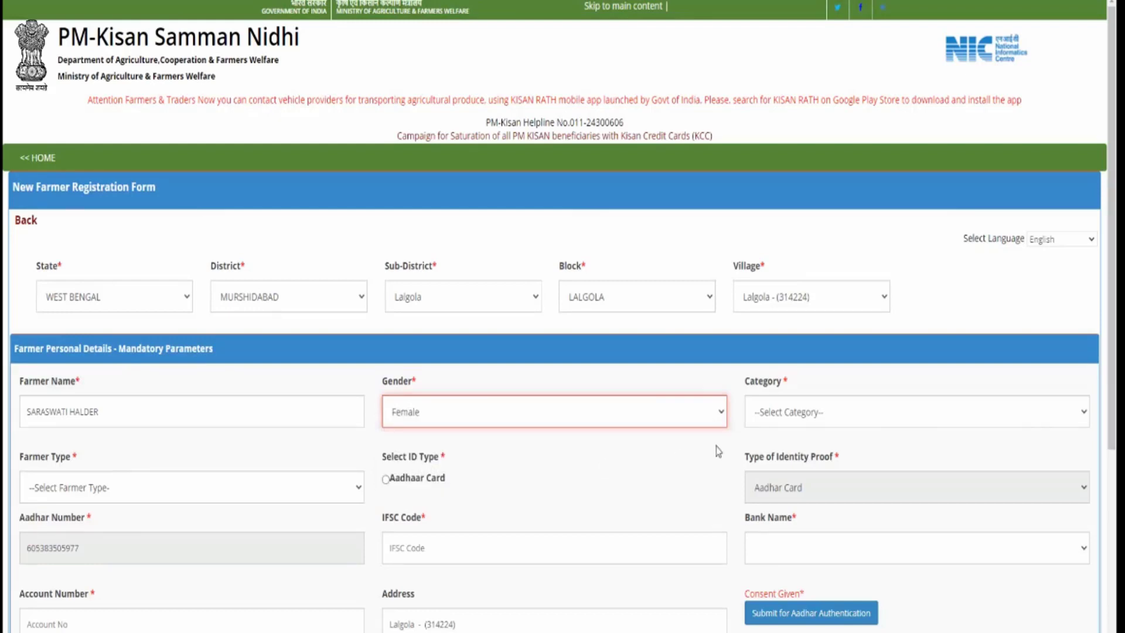
Set category SC, farmer type Small (1-2Ha), and Aadhaar Card as ID type
{"action": "left_click", "coordinate": [807, 423]}
{"action": "left_click", "coordinate": [799, 461]}
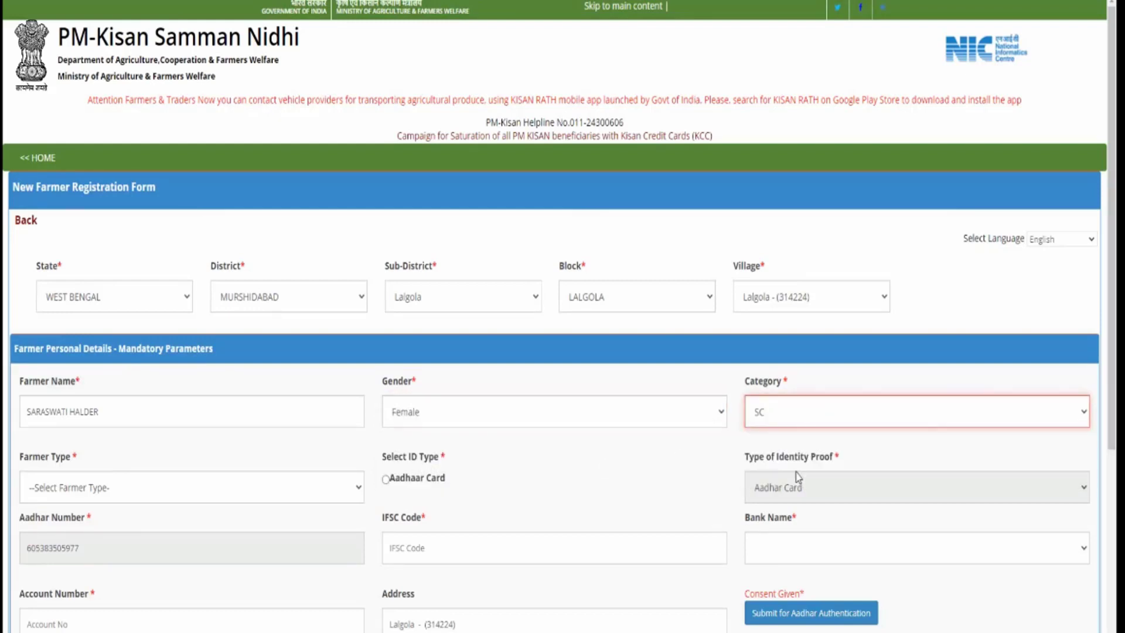
{"action": "left_click", "coordinate": [782, 420]}
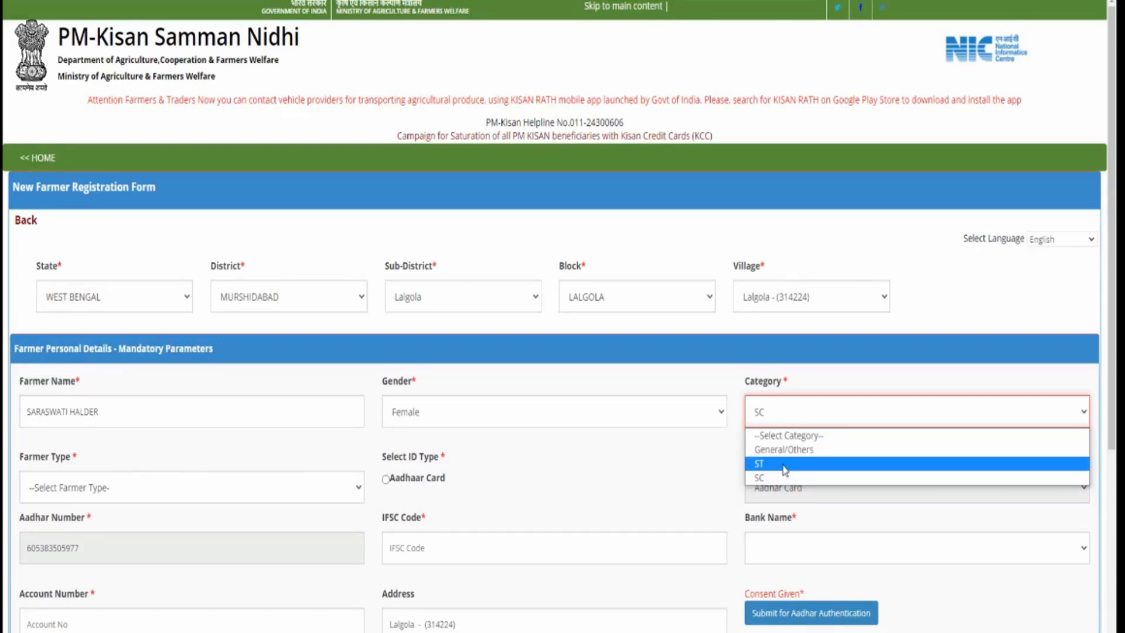
{"action": "left_click", "coordinate": [785, 463]}
{"action": "left_click", "coordinate": [785, 421]}
{"action": "left_click", "coordinate": [785, 477]}
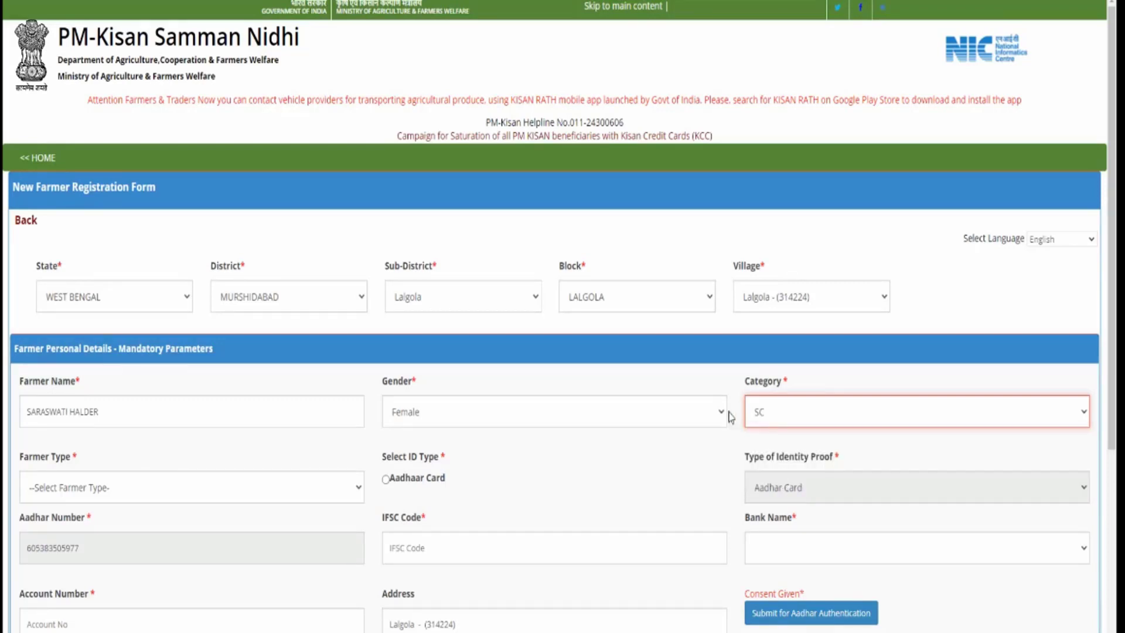
{"action": "left_click", "coordinate": [177, 491]}
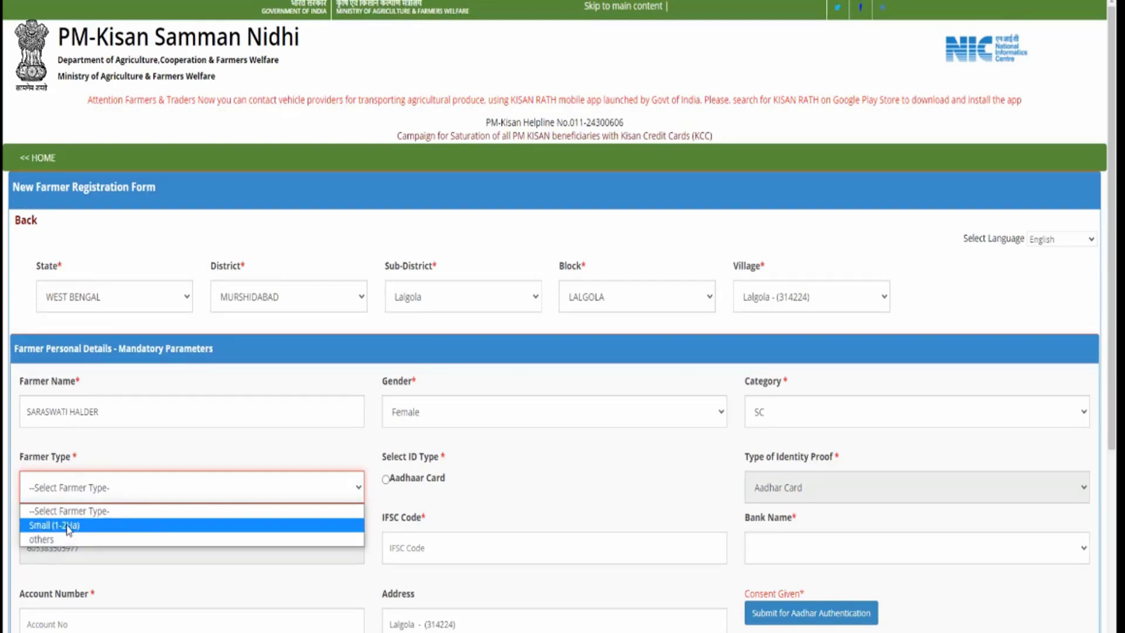
{"action": "left_click", "coordinate": [68, 530]}
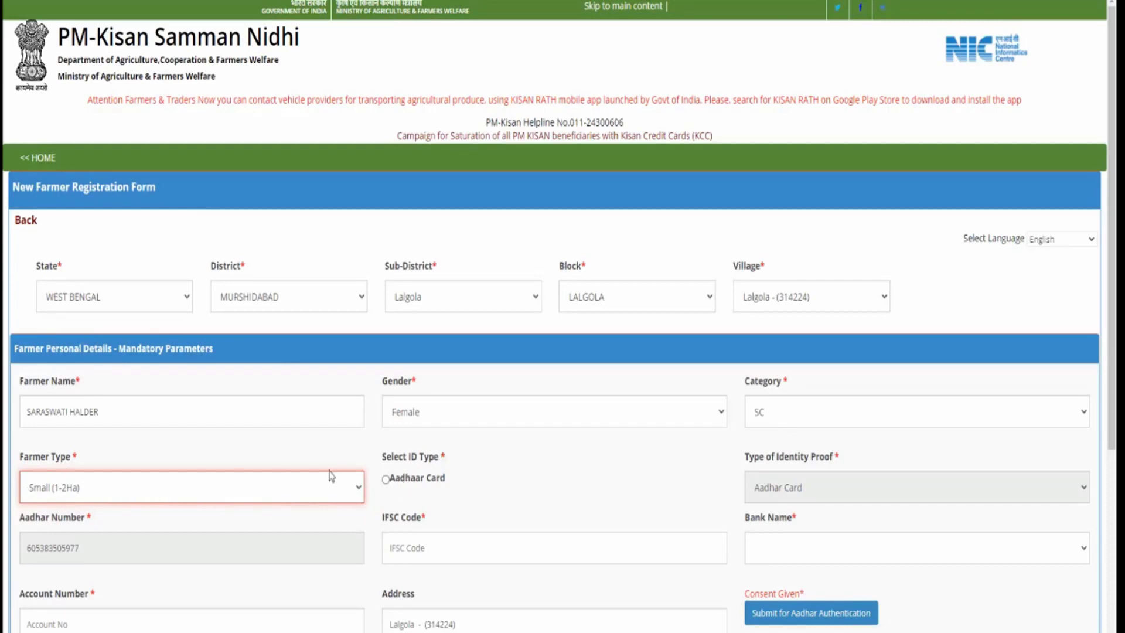
{"action": "left_click", "coordinate": [385, 480]}
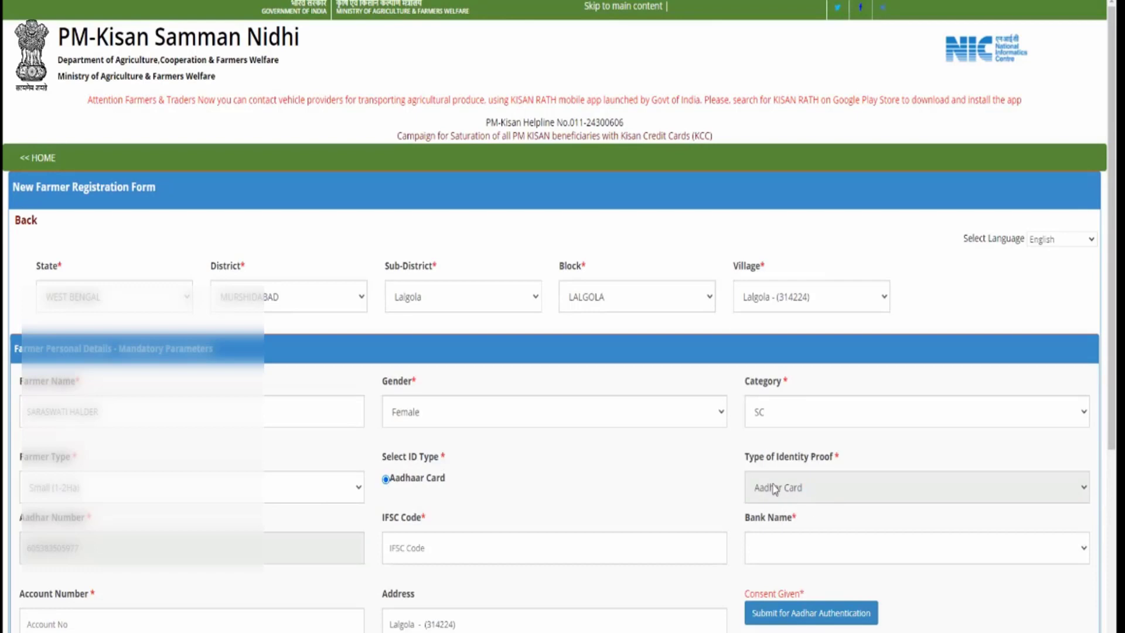
Enter IFSC SBIN0008006, bank STATE BANK OF INDIA, and the farmer's account number
{"action": "scroll", "coordinate": [368, 542], "scroll_direction": "down", "scroll_amount": 1}
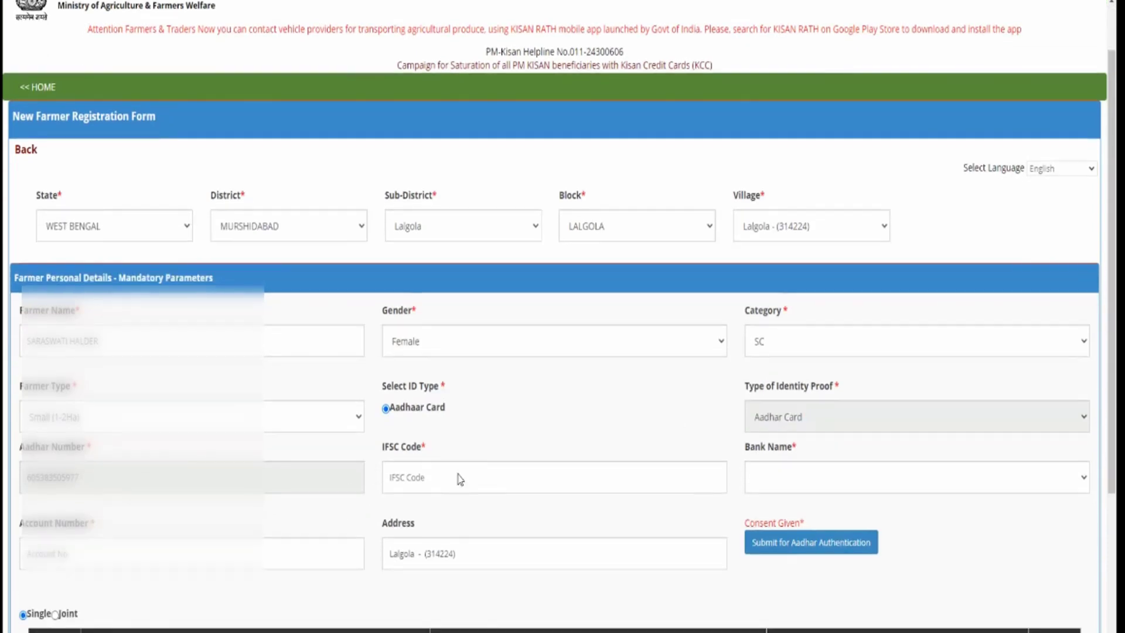
{"action": "left_click", "coordinate": [459, 477]}
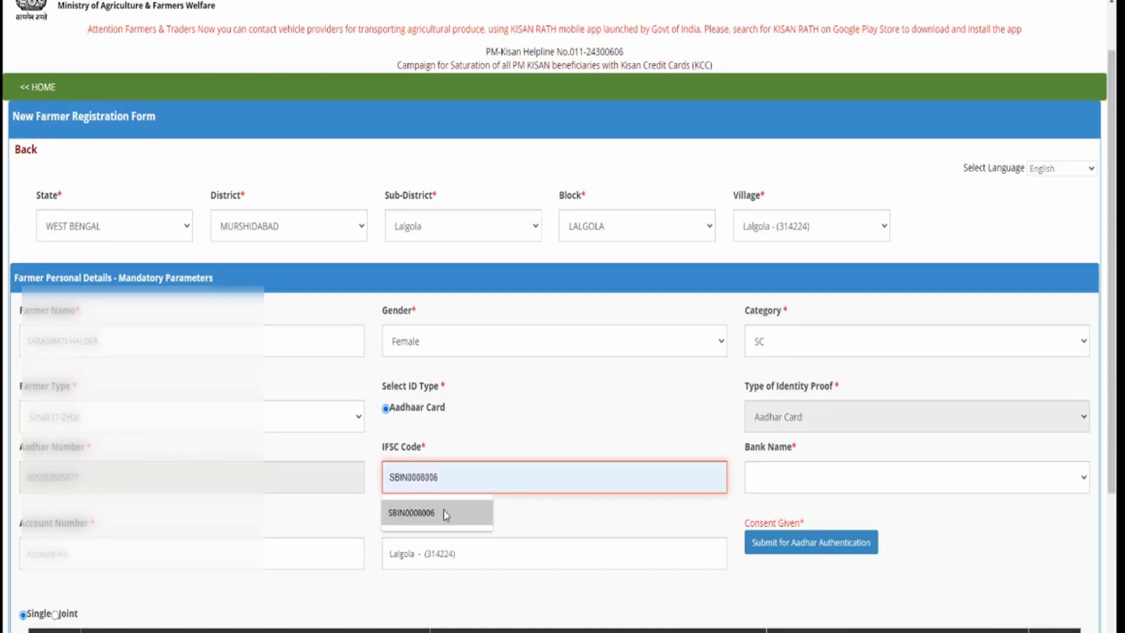
{"action": "left_click", "coordinate": [445, 513]}
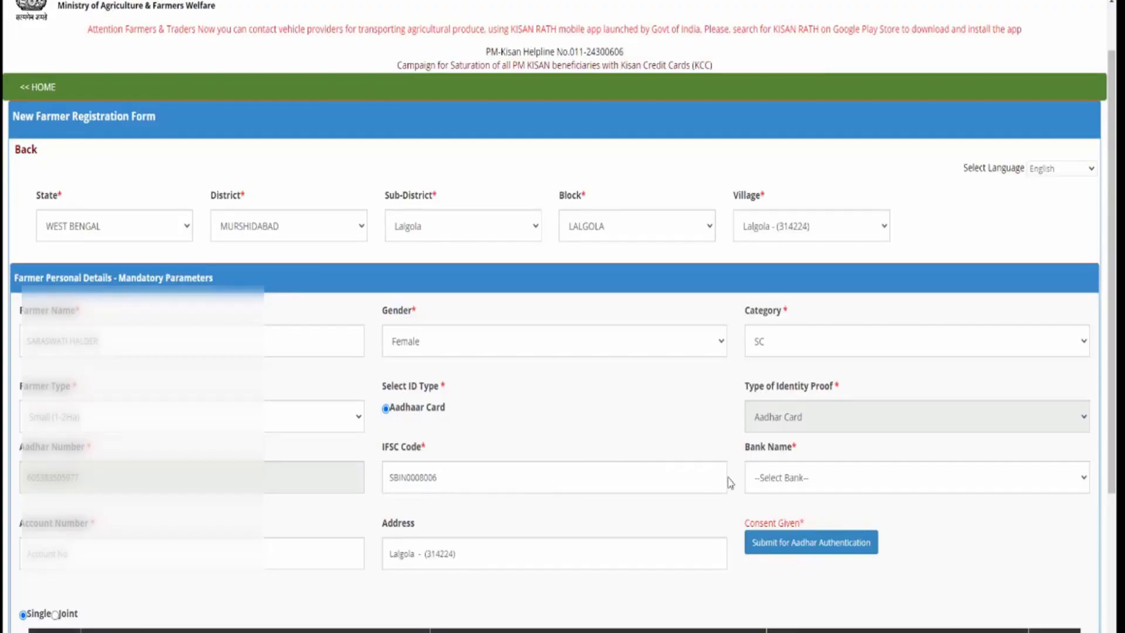
{"action": "left_click", "coordinate": [797, 481]}
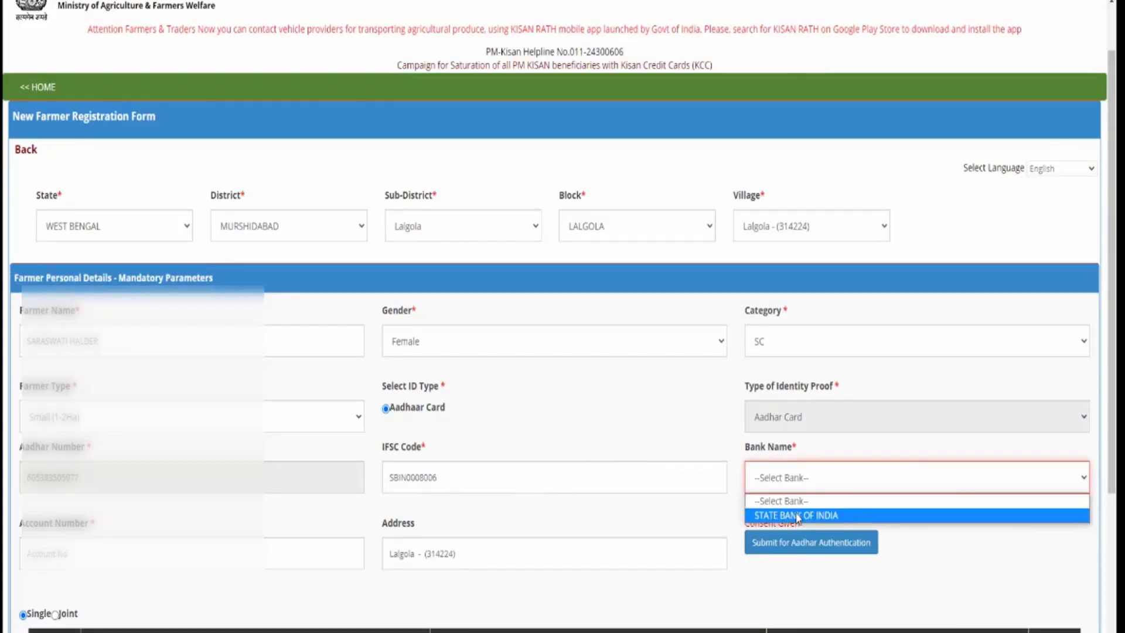
{"action": "left_click", "coordinate": [798, 516]}
{"action": "scroll", "coordinate": [175, 539], "scroll_direction": "down", "scroll_amount": 3}
{"action": "left_click", "coordinate": [113, 419]}
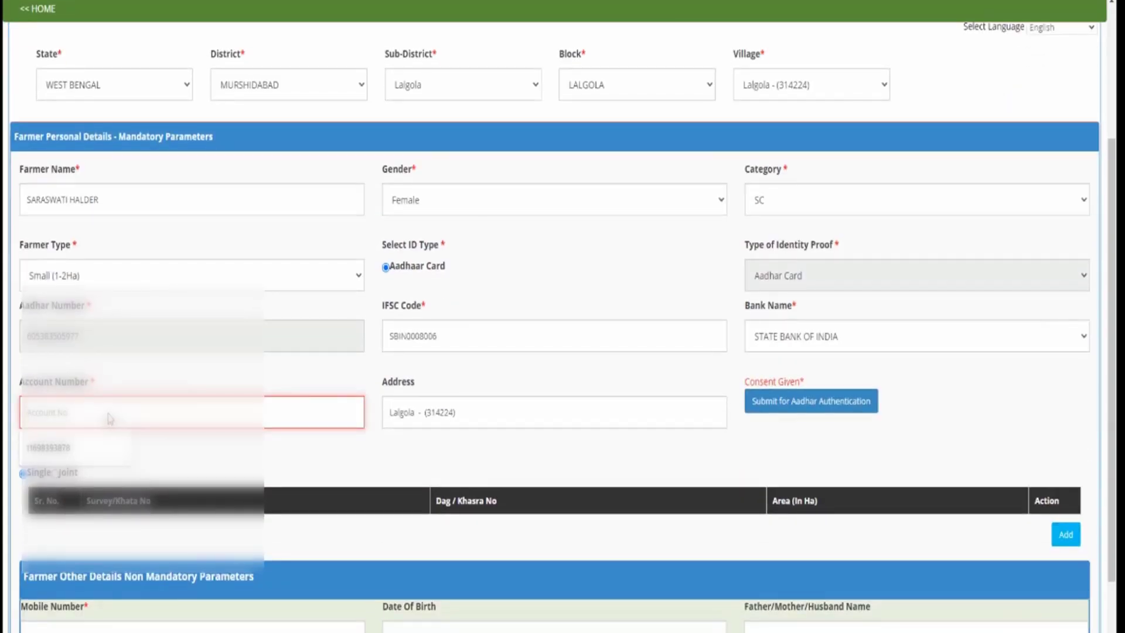
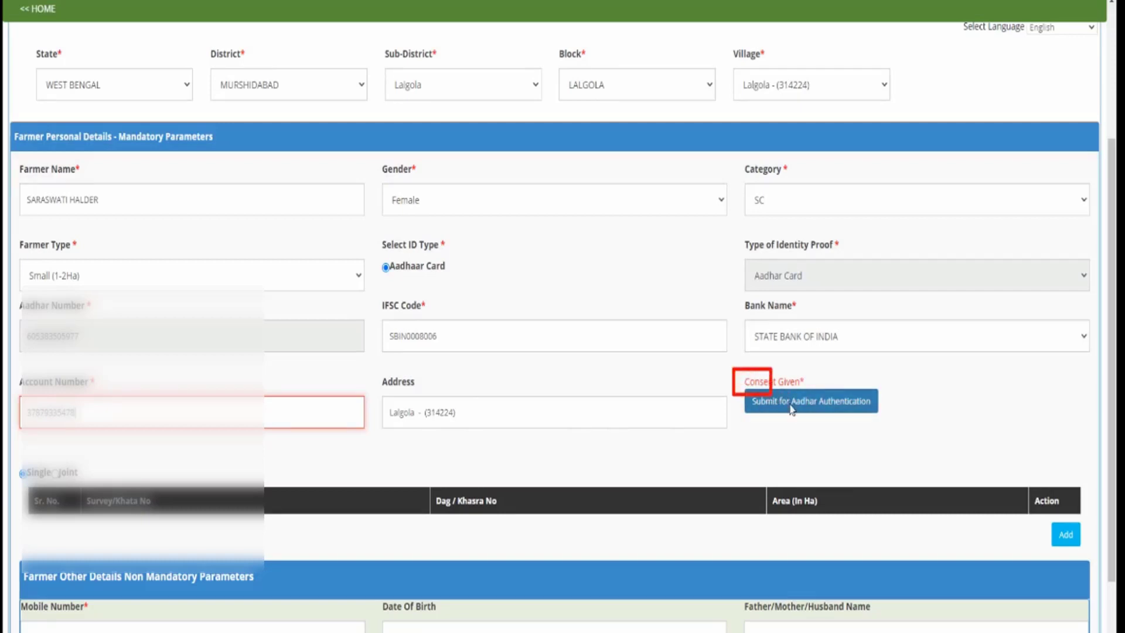
{"action": "left_click_drag", "start_coordinate": [779, 417], "coordinate": [858, 419]}
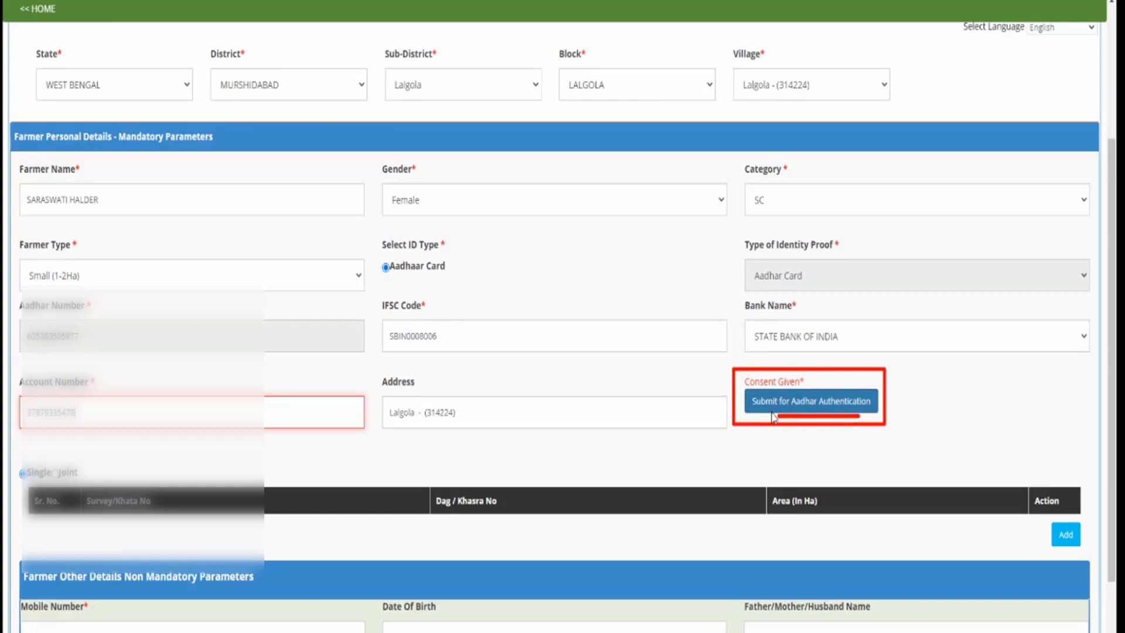
Submit the Aadhaar for authentication and check the 'Authenticated Successfully' confirmation
{"action": "left_click", "coordinate": [822, 403]}
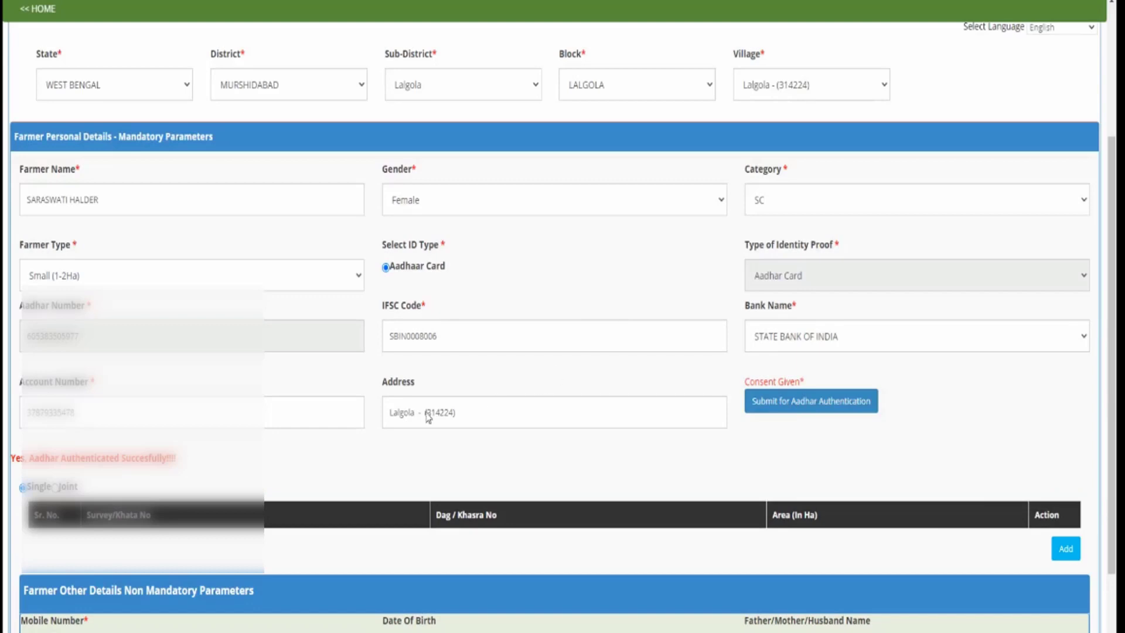
{"action": "scroll", "coordinate": [425, 416], "scroll_direction": "down", "scroll_amount": 1}
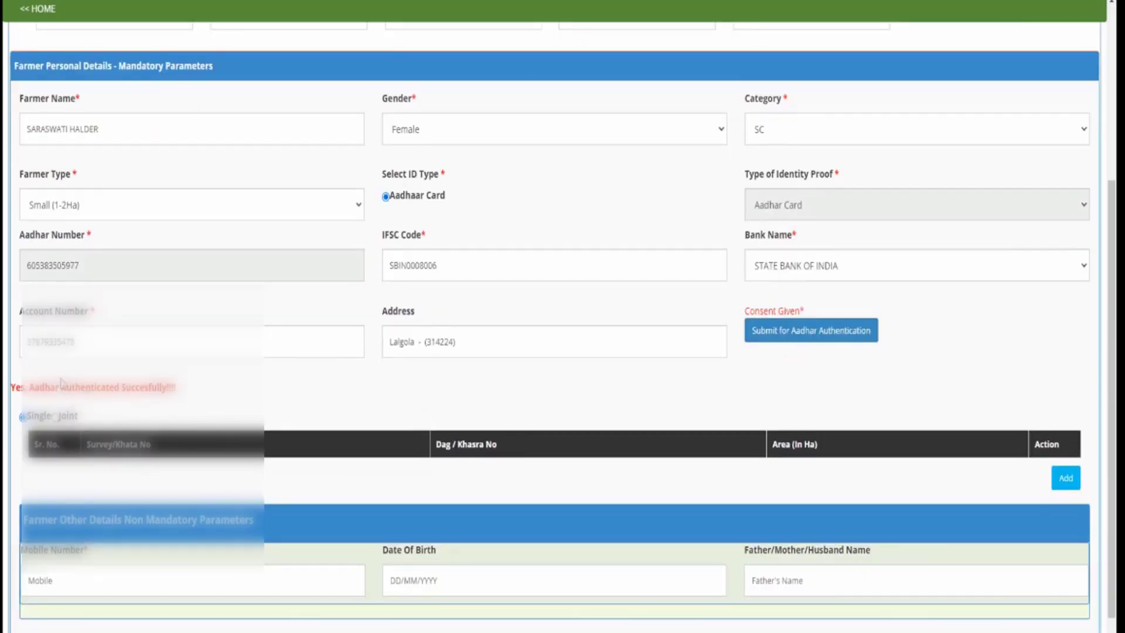
{"action": "left_click_drag", "start_coordinate": [34, 378], "coordinate": [177, 404]}
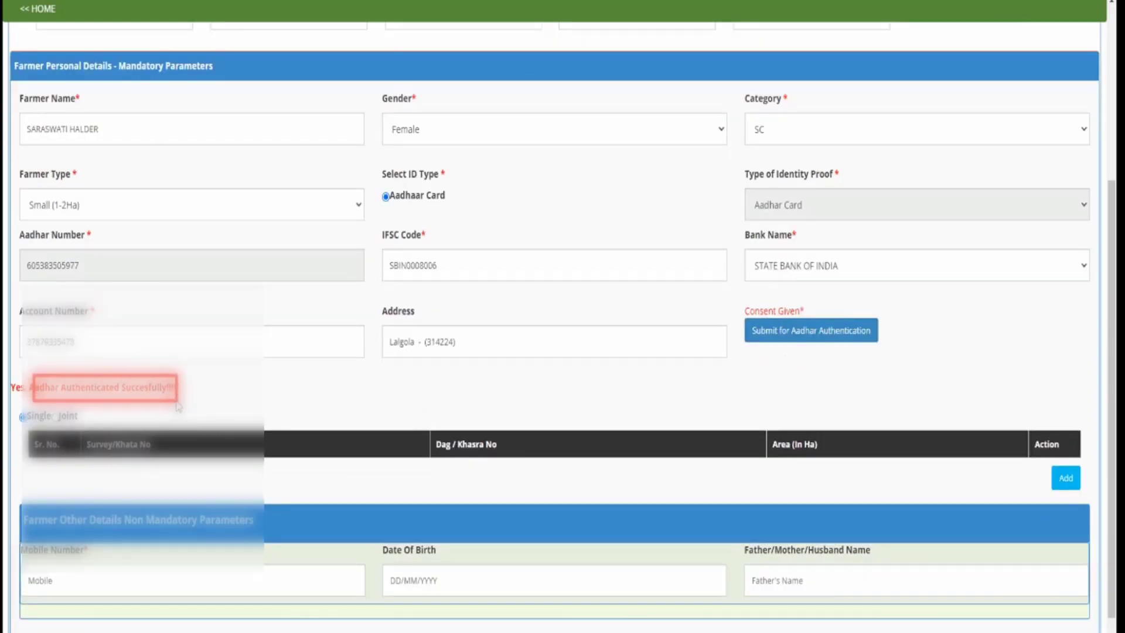
{"action": "scroll", "coordinate": [39, 315], "scroll_direction": "down", "scroll_amount": 2}
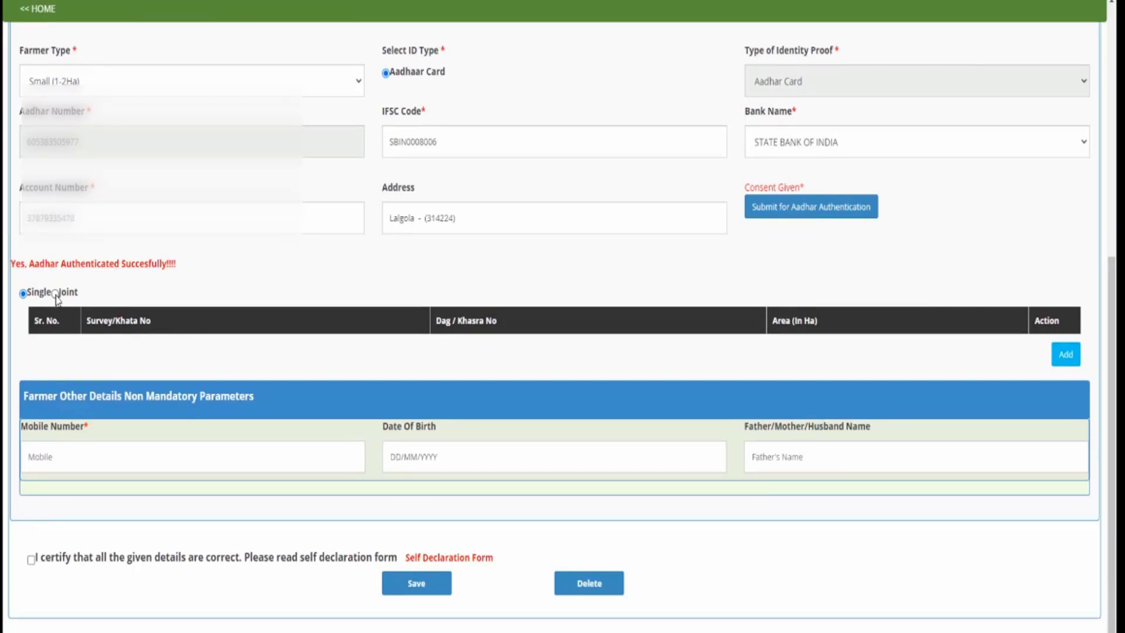
Add a land-detail row with Survey/Khata No 2410 and Dag/Khasra No 3254
{"action": "left_click", "coordinate": [1070, 357]}
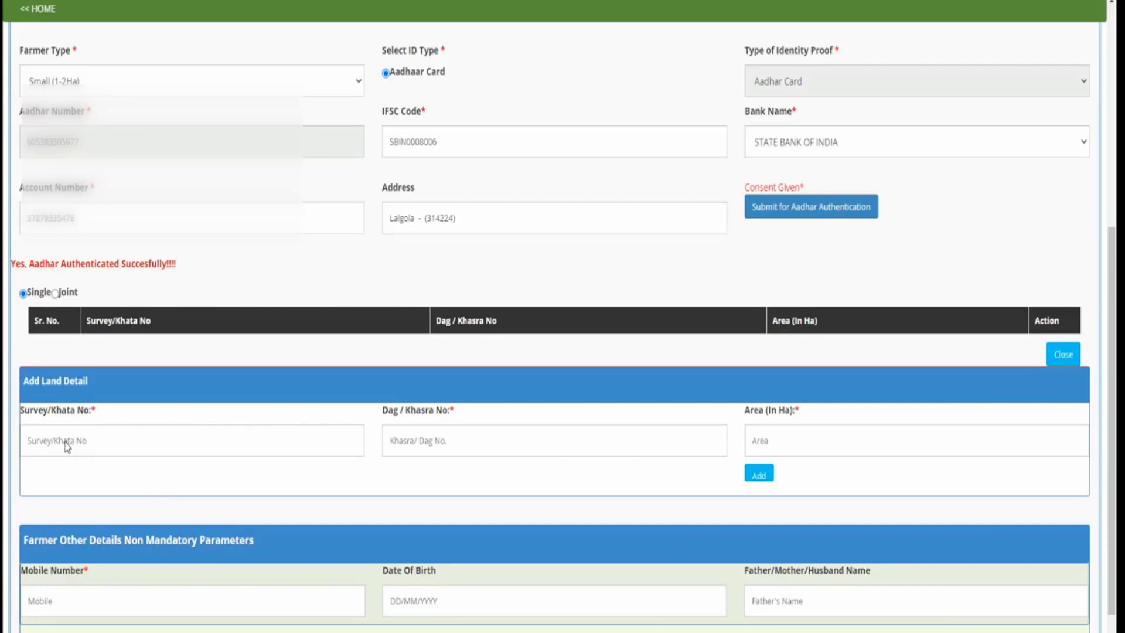
{"action": "left_click", "coordinate": [68, 447]}
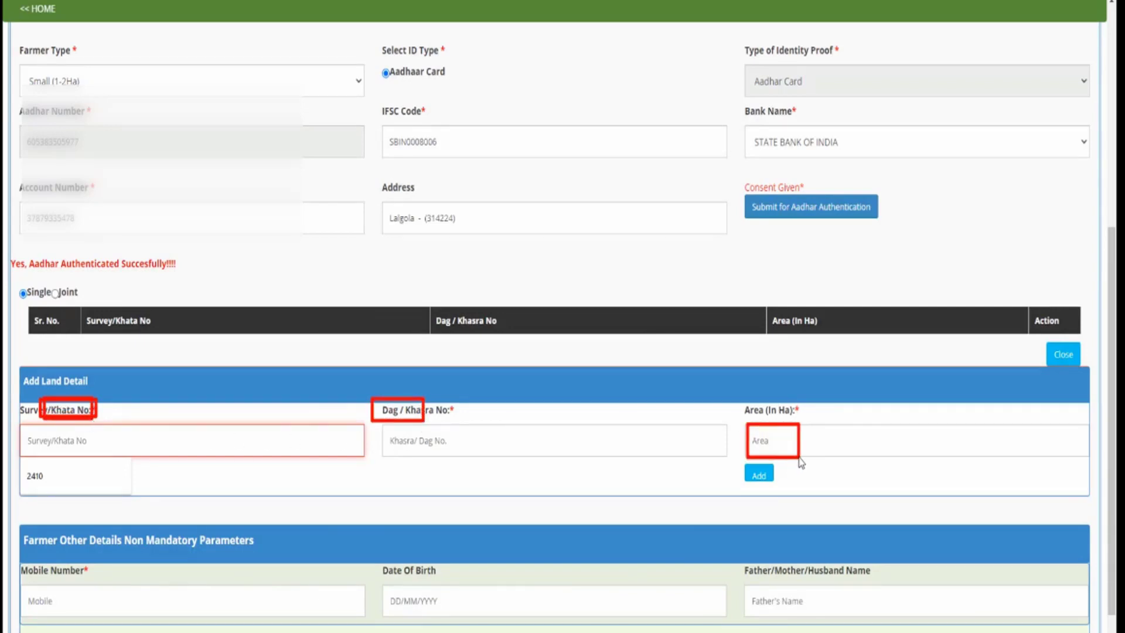
{"action": "left_click", "coordinate": [64, 448]}
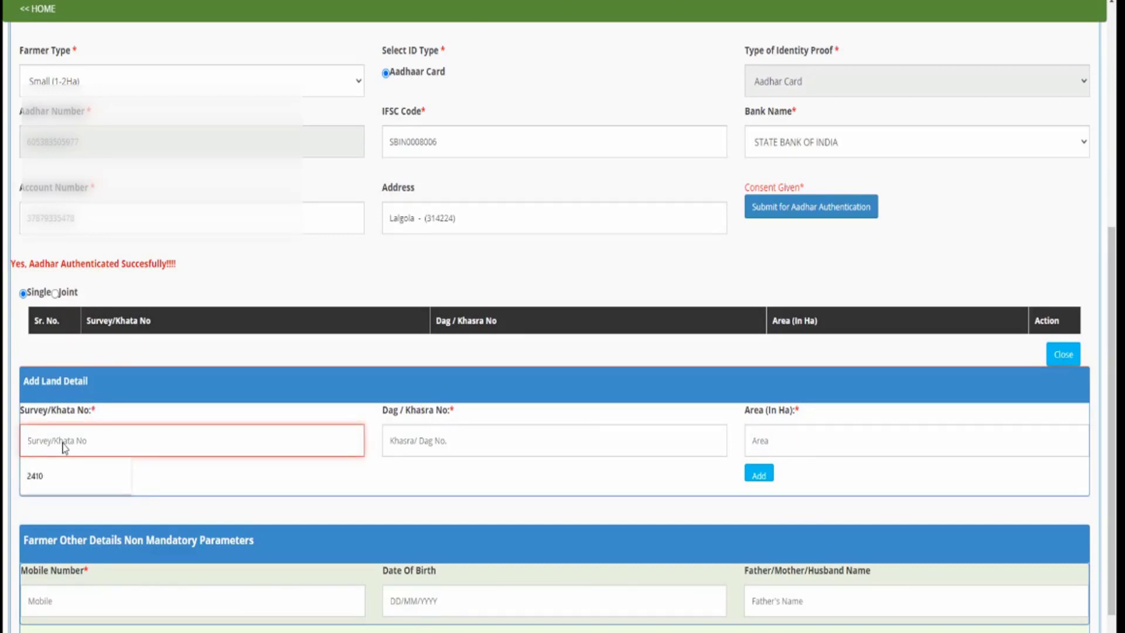
{"action": "type", "text": "2410"}
{"action": "left_click", "coordinate": [395, 447]}
{"action": "left_click", "coordinate": [408, 488]}
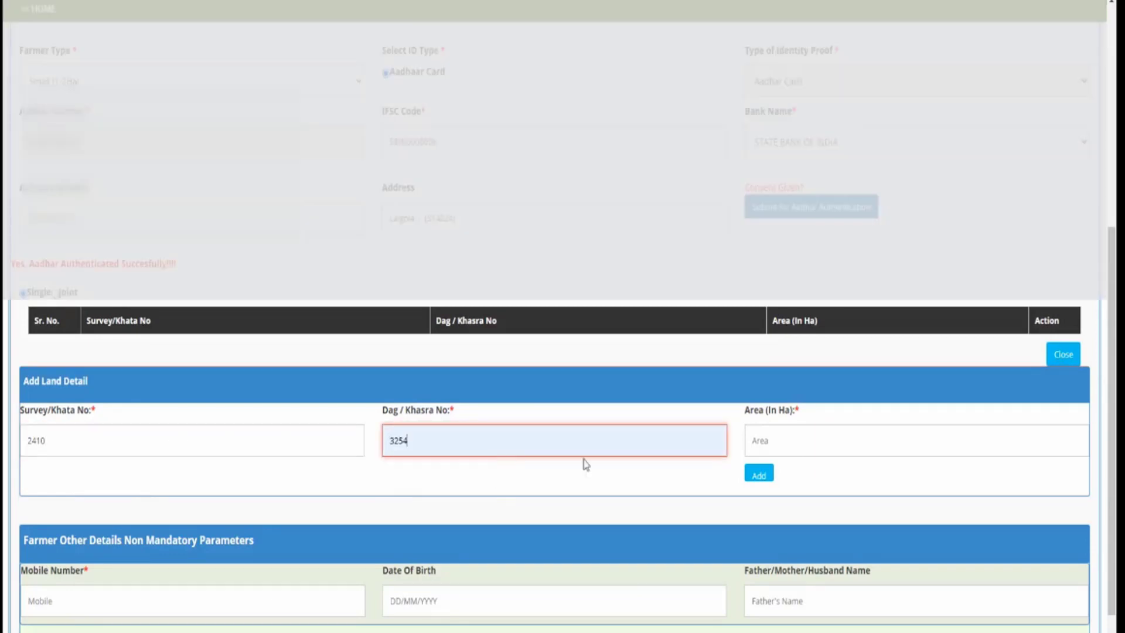
{"action": "left_click", "coordinate": [775, 444]}
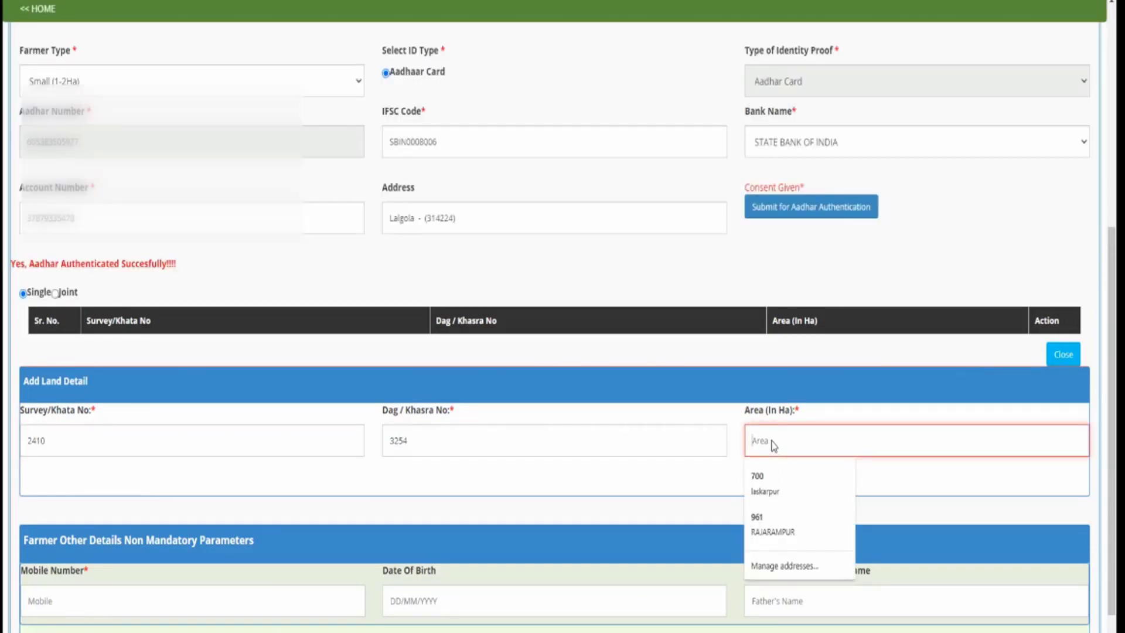
{"action": "left_click", "coordinate": [738, 428]}
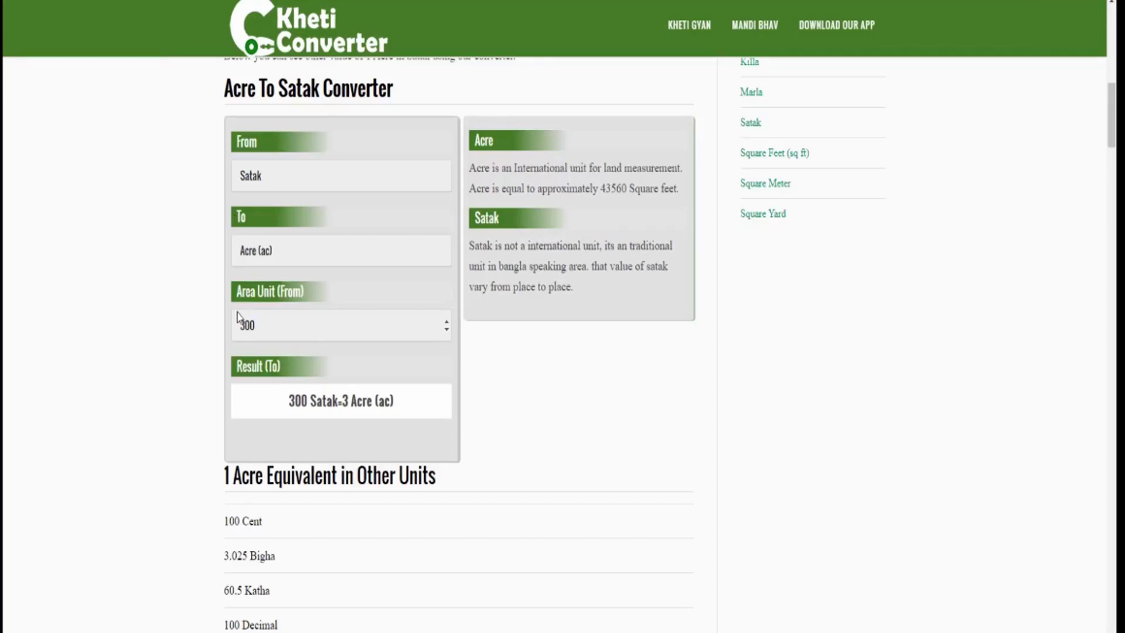
Highlight the 300 Satak = 3 Acre result on the Kheti Converter page
{"action": "left_click_drag", "start_coordinate": [236, 311], "coordinate": [268, 339]}
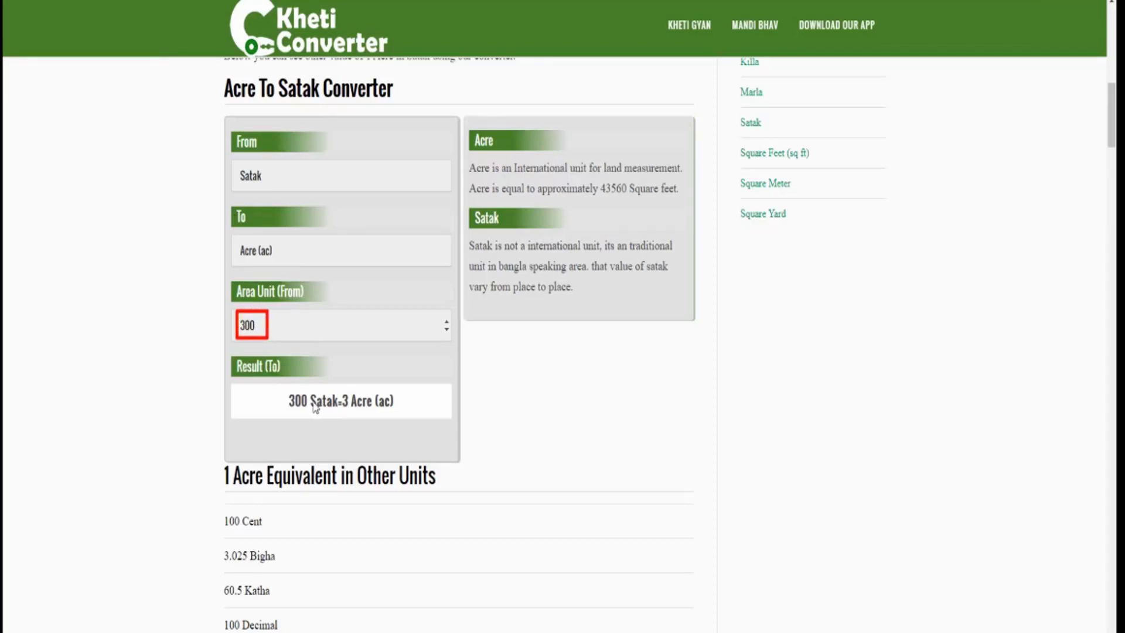
{"action": "mouse_move", "coordinate": [280, 386]}
{"action": "left_mouse_down"}
{"action": "mouse_move", "coordinate": [337, 417]}
{"action": "mouse_move", "coordinate": [382, 416]}
{"action": "left_mouse_up"}
{"action": "left_click_drag", "start_coordinate": [292, 408], "coordinate": [351, 410]}
Change Google's acre value from .31 to .3, giving 0.121406 hectare
{"action": "key", "text": "Escape"}
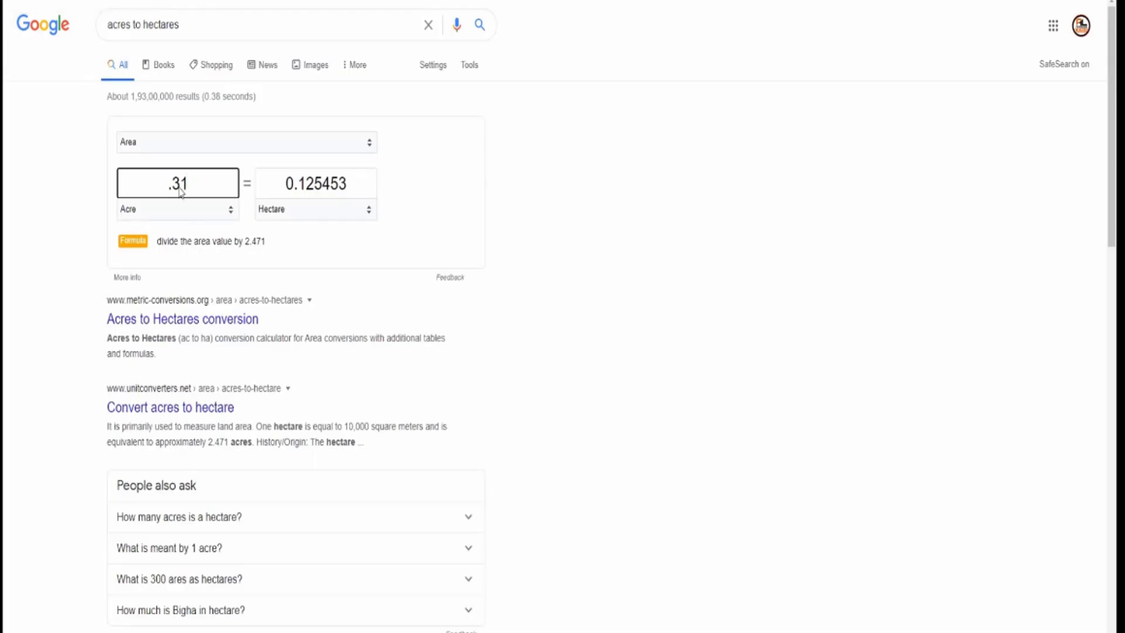
{"action": "double_click", "coordinate": [204, 188]}
{"action": "left_click", "coordinate": [212, 190]}
{"action": "key", "text": "BackSpace"}
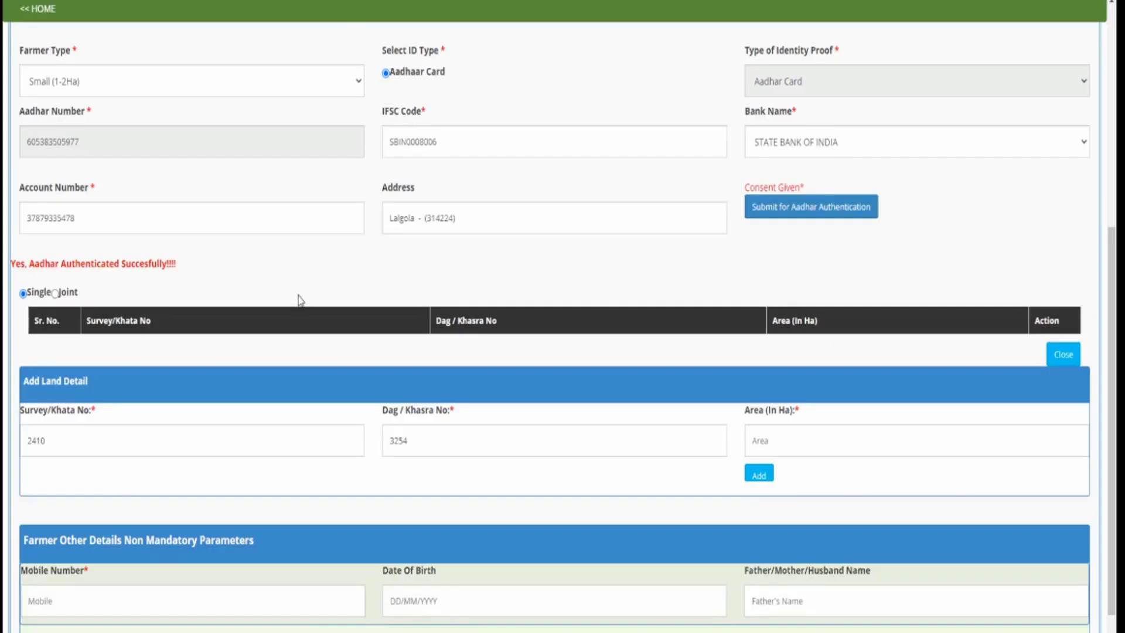
Enter 0.121 hectares as the Area (In Ha) of the new land-detail entry
{"action": "left_click", "coordinate": [828, 436]}
{"action": "type", "text": "0.121"}
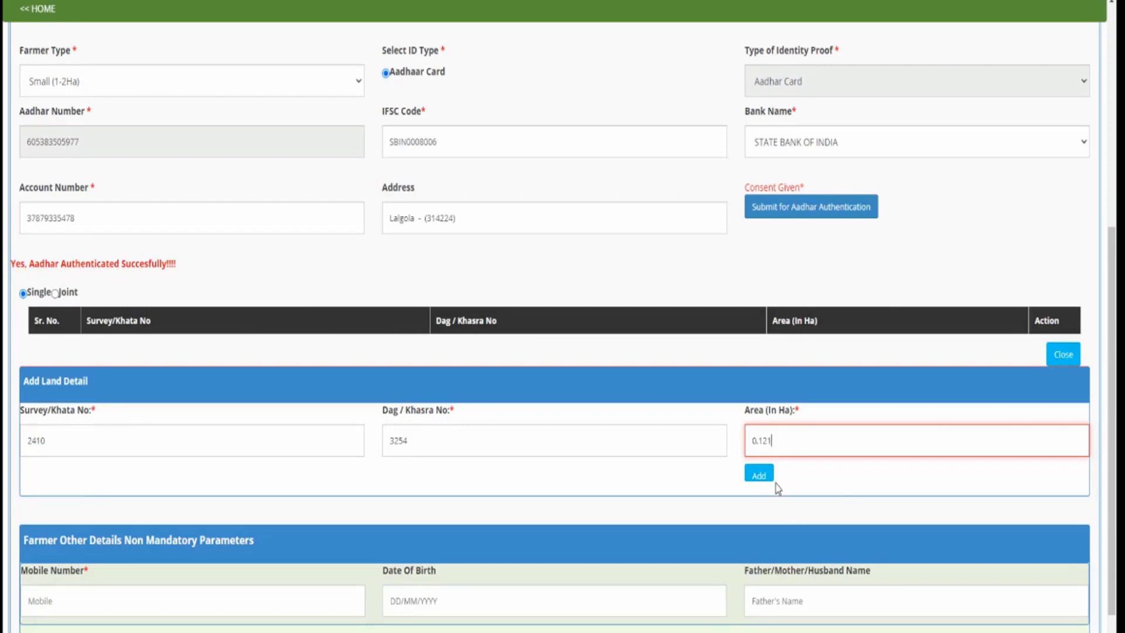
{"action": "scroll", "coordinate": [761, 488], "scroll_direction": "down", "scroll_amount": 3}
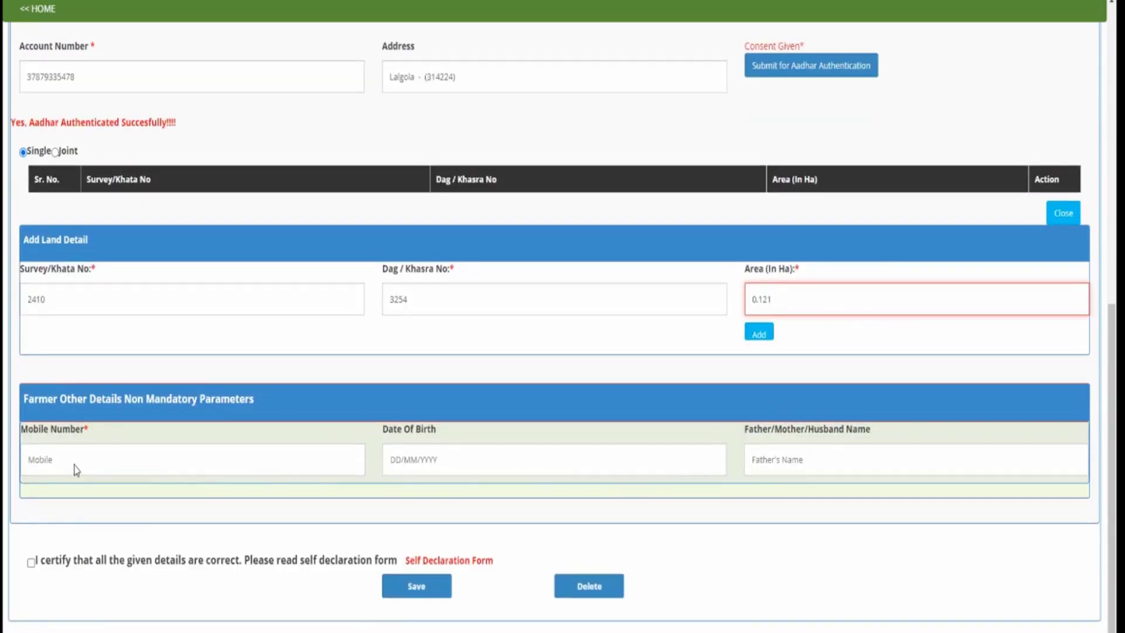
Fill in the farmer's mobile number in the optional details
{"action": "left_click_drag", "start_coordinate": [102, 386], "coordinate": [266, 417]}
{"action": "left_click_drag", "start_coordinate": [166, 408], "coordinate": [230, 410]}
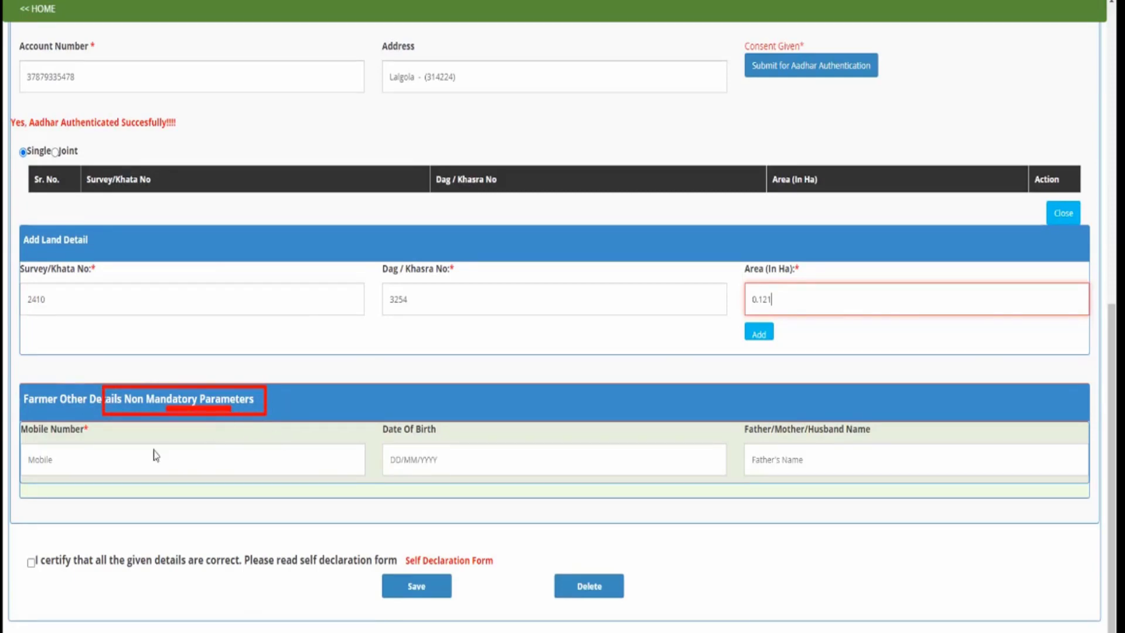
{"action": "left_click_drag", "start_coordinate": [43, 418], "coordinate": [103, 438]}
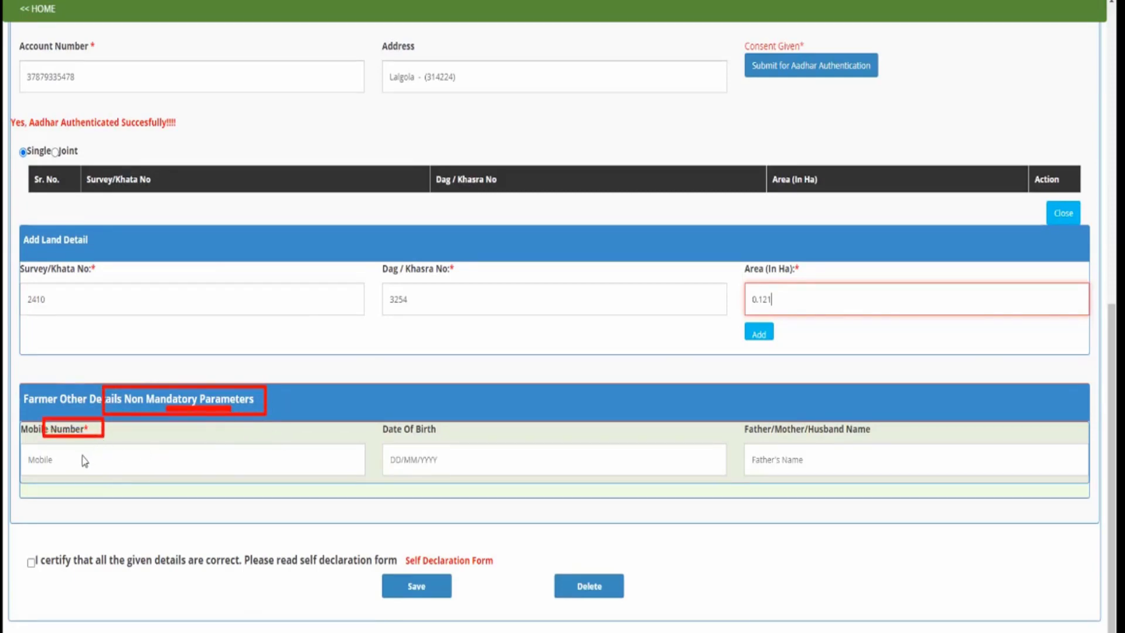
{"action": "left_click", "coordinate": [62, 466]}
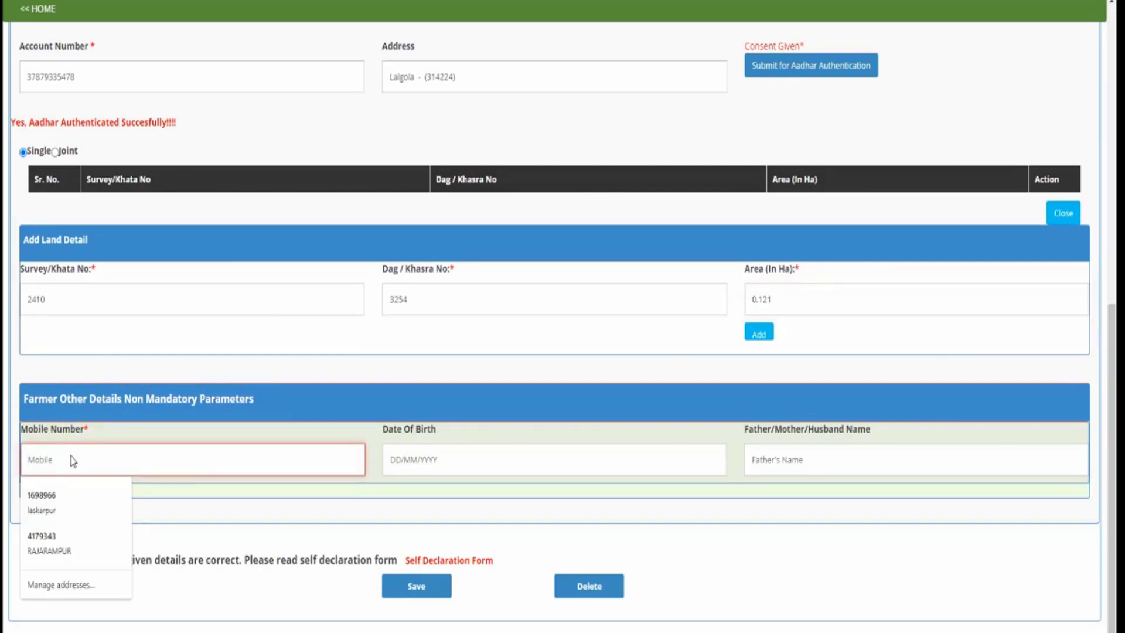
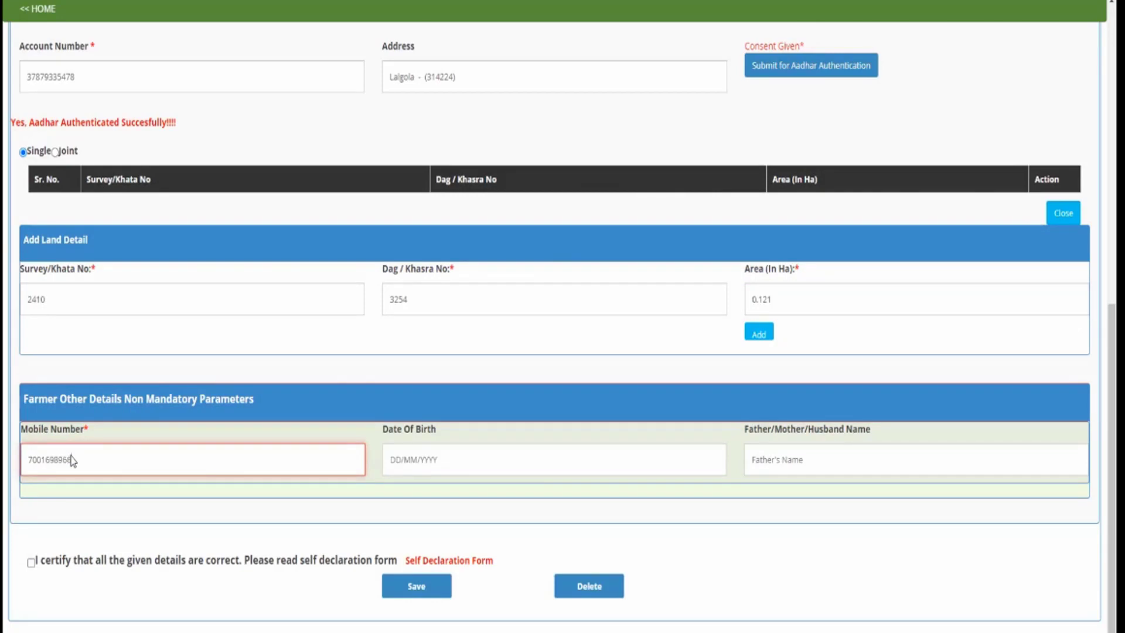
Enter the farmer's date of birth as 01/01/1960
{"action": "left_click", "coordinate": [410, 468]}
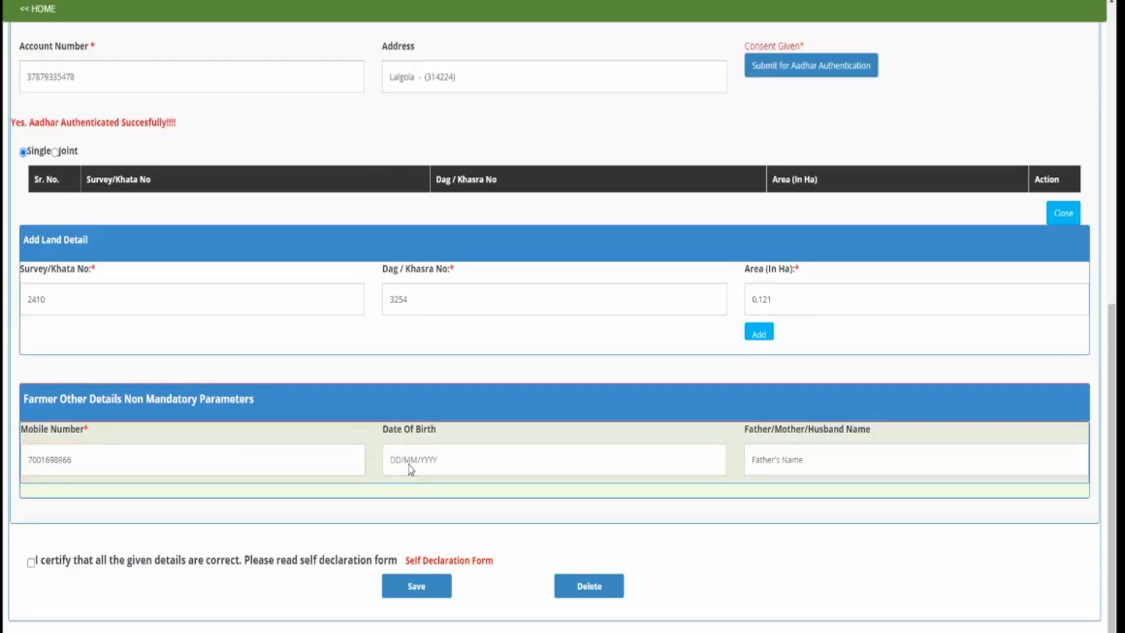
{"action": "left_click", "coordinate": [411, 468]}
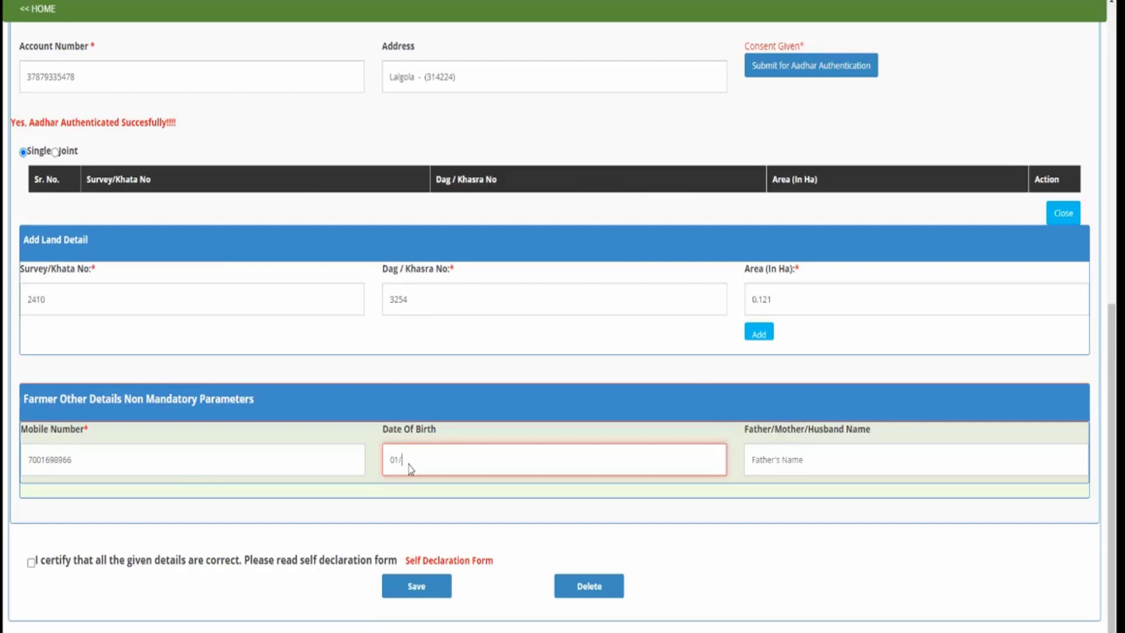
Fill in the father's name in the Father/Mother/Husband Name field
{"action": "left_click", "coordinate": [799, 460]}
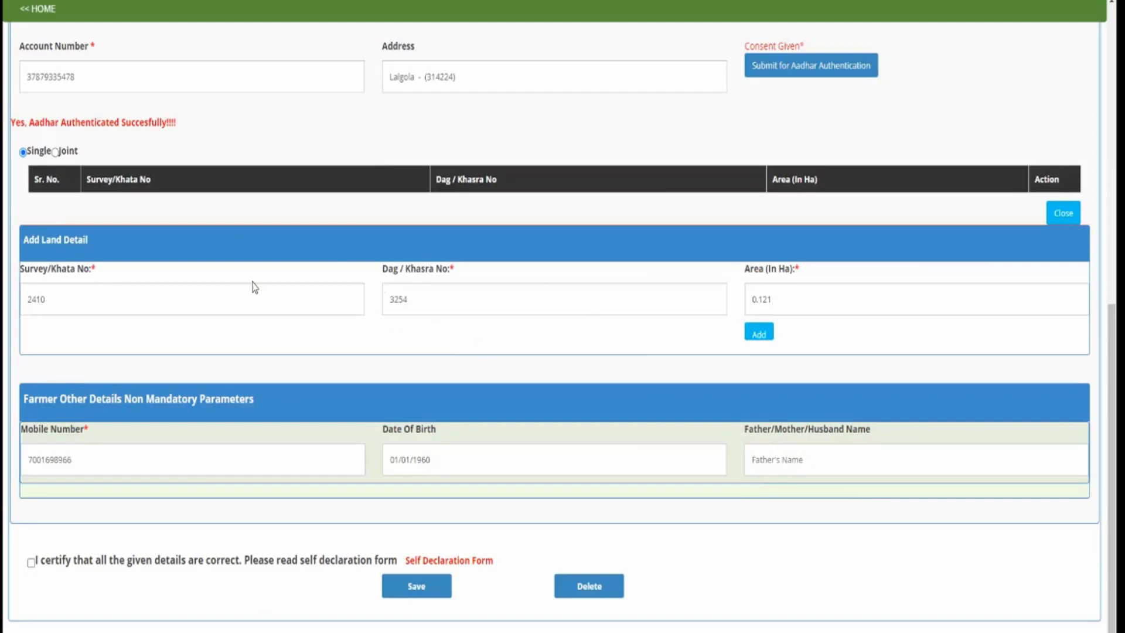
{"action": "left_click", "coordinate": [788, 469]}
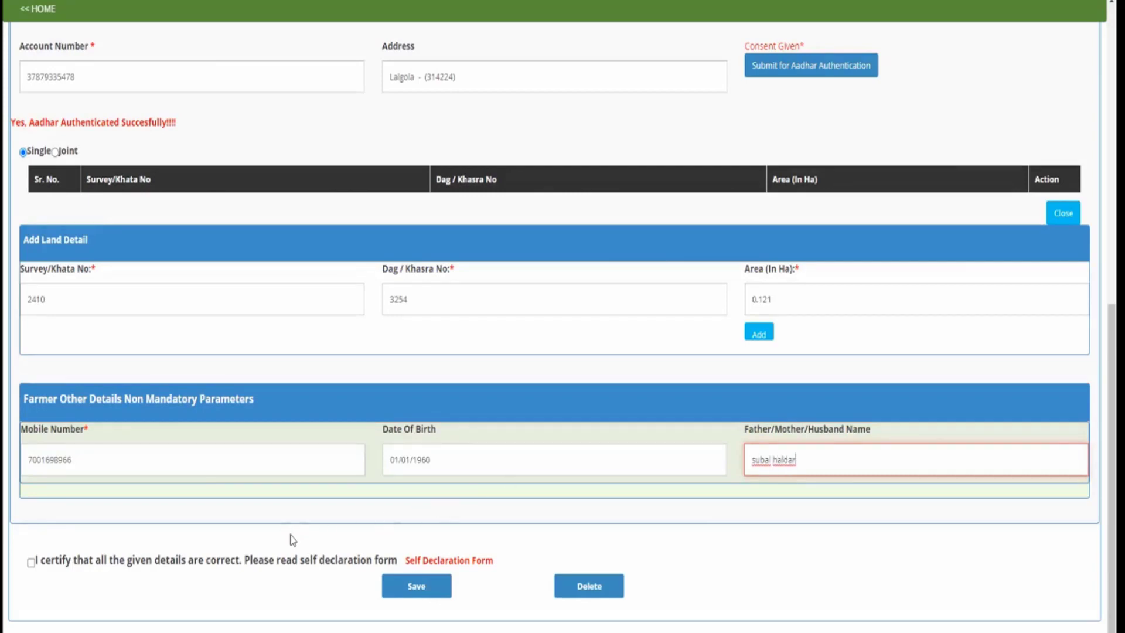
{"action": "scroll", "coordinate": [305, 522], "scroll_direction": "down", "scroll_amount": 1}
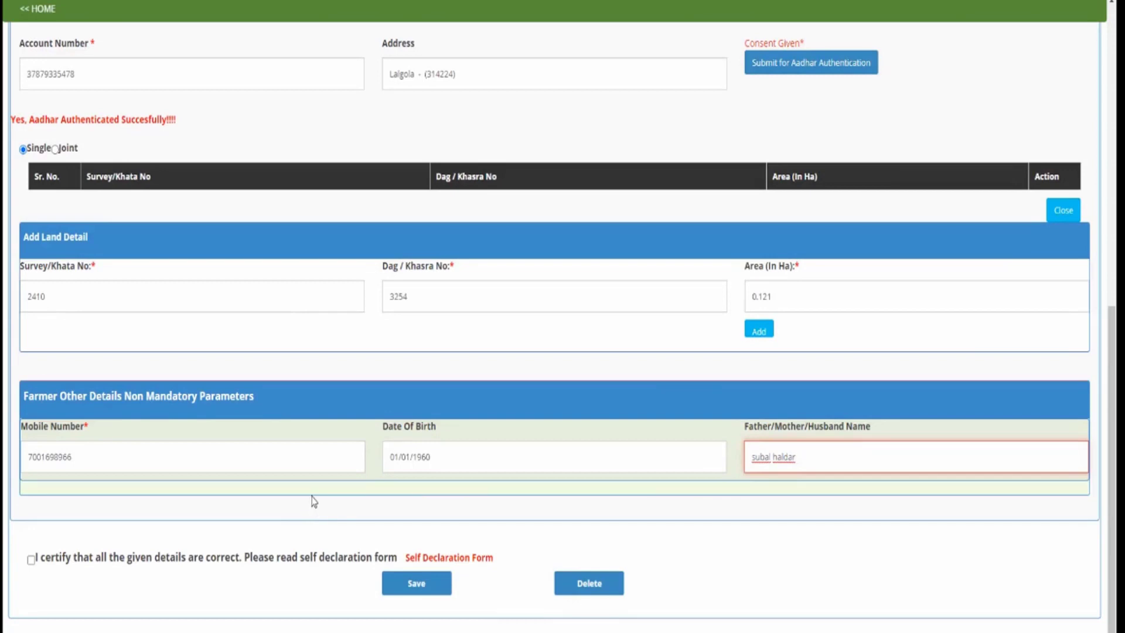
{"action": "mouse_move", "coordinate": [401, 538]}
{"action": "left_mouse_down"}
{"action": "mouse_move", "coordinate": [417, 557]}
{"action": "mouse_move", "coordinate": [504, 574]}
{"action": "left_mouse_up"}
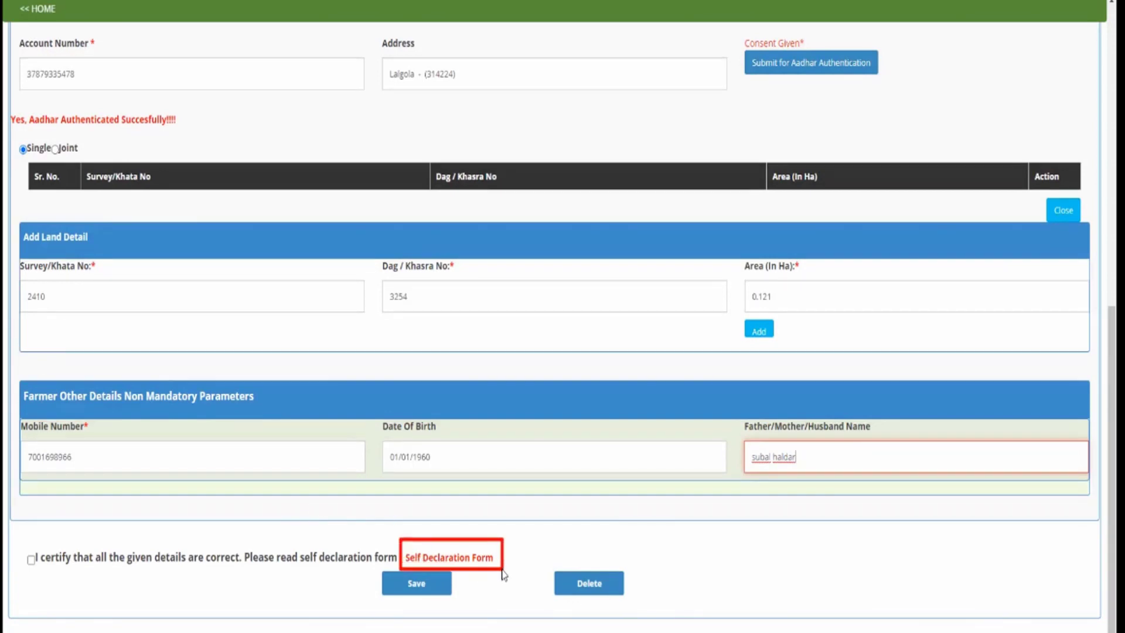
Read the Self Declaration Form and close it with Ok
{"action": "left_click", "coordinate": [452, 563]}
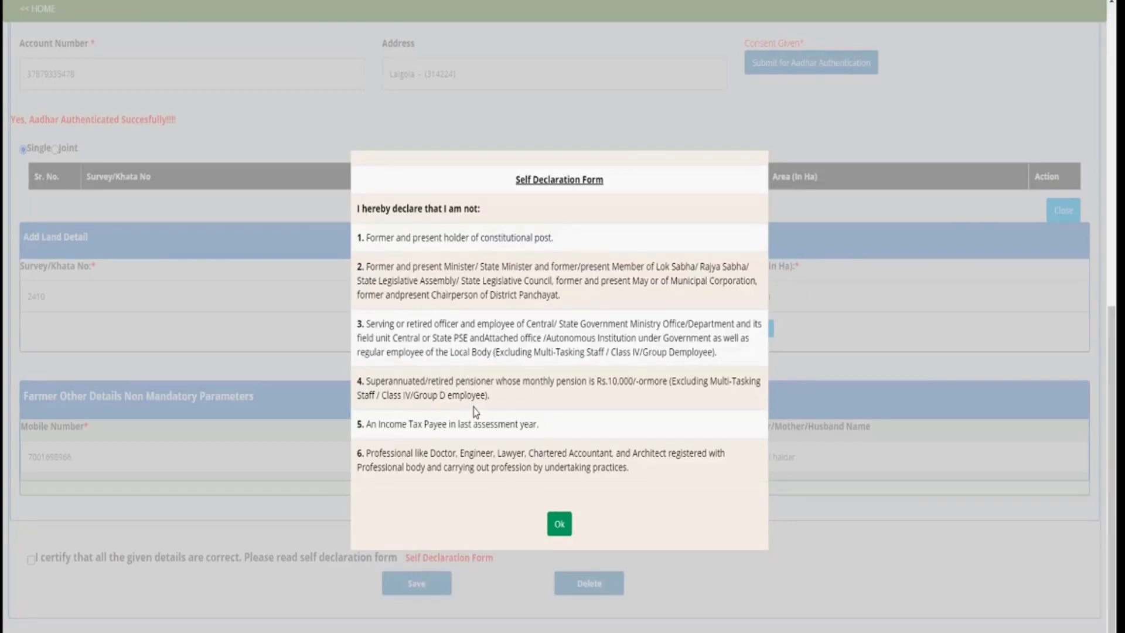
{"action": "left_click", "coordinate": [563, 533]}
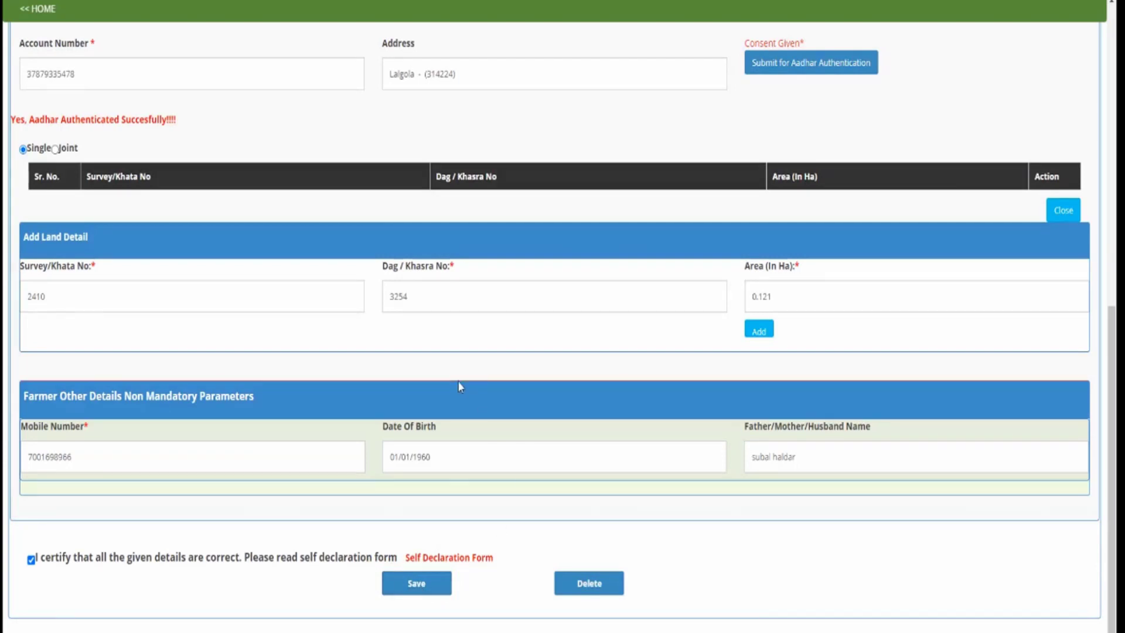
Save the registration, add the land row to the land table, and save again
{"action": "left_click", "coordinate": [427, 585]}
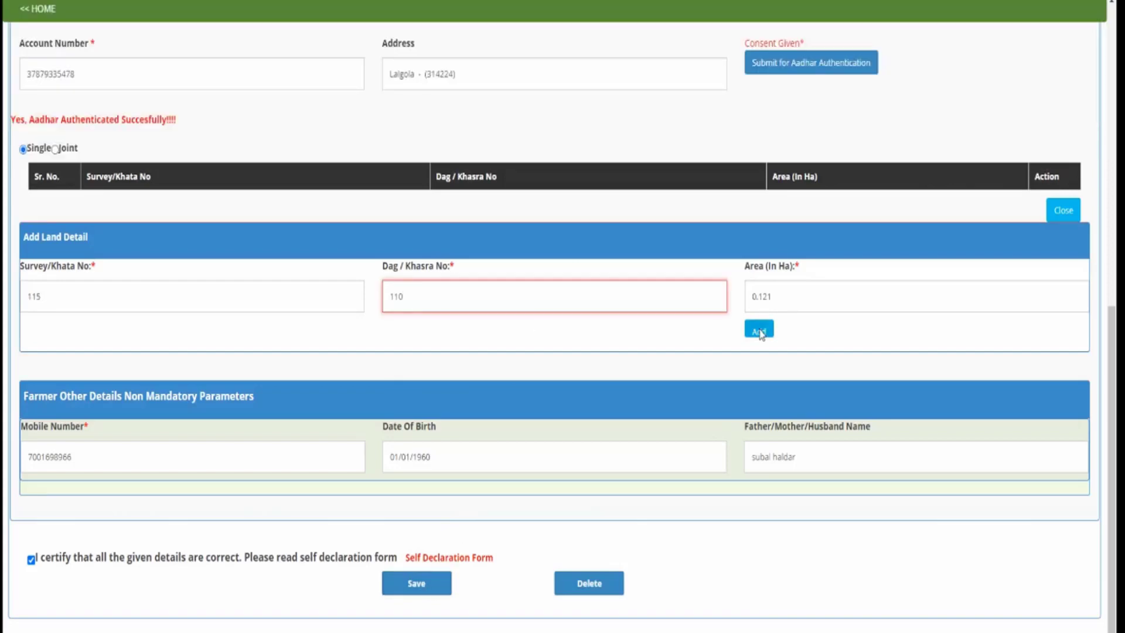
{"action": "left_click", "coordinate": [758, 331]}
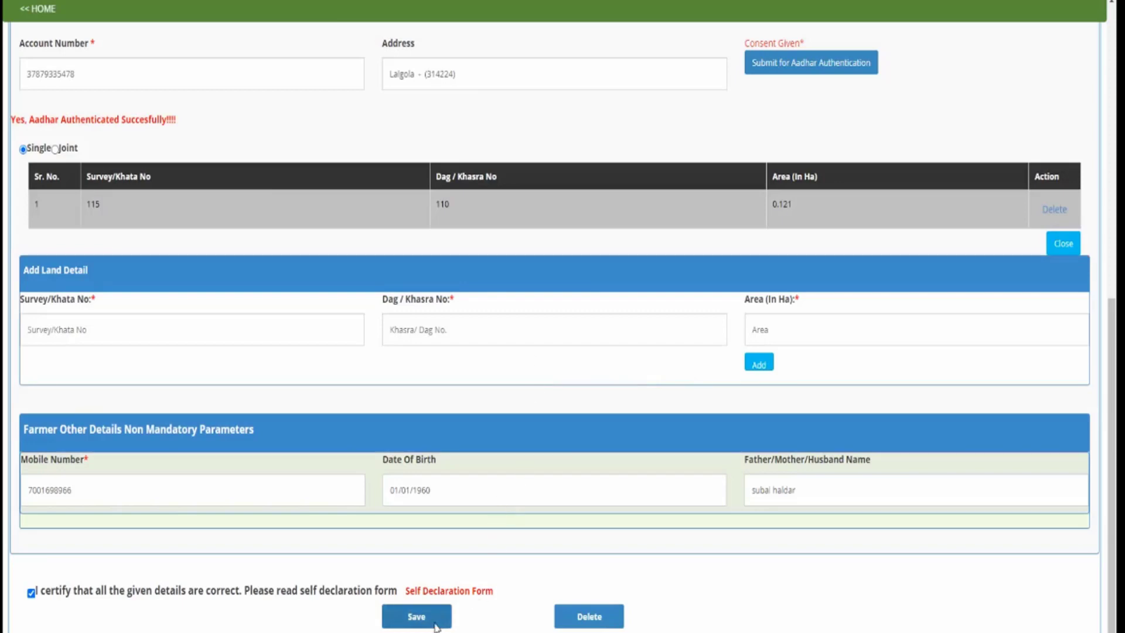
{"action": "left_click", "coordinate": [416, 616]}
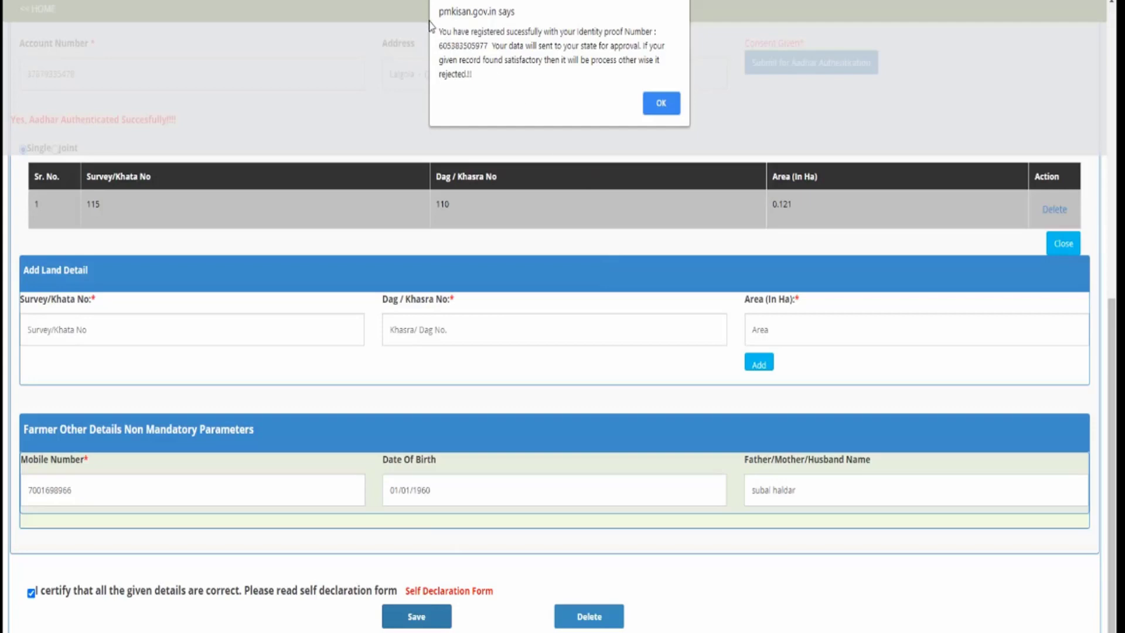
Acknowledge the success alert confirming the registration was sent for state approval
{"action": "mouse_move", "coordinate": [431, 24]}
{"action": "left_mouse_down"}
{"action": "mouse_move", "coordinate": [466, 69]}
{"action": "mouse_move", "coordinate": [694, 113]}
{"action": "left_mouse_up"}
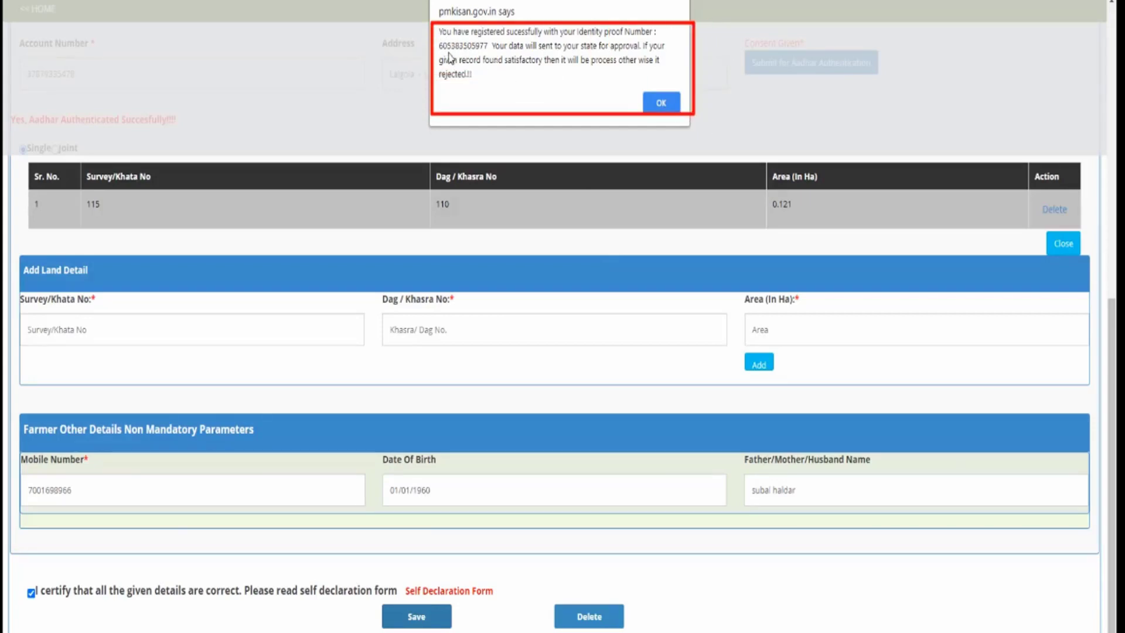
{"action": "left_click_drag", "start_coordinate": [442, 52], "coordinate": [486, 52]}
{"action": "left_click_drag", "start_coordinate": [577, 54], "coordinate": [660, 56]}
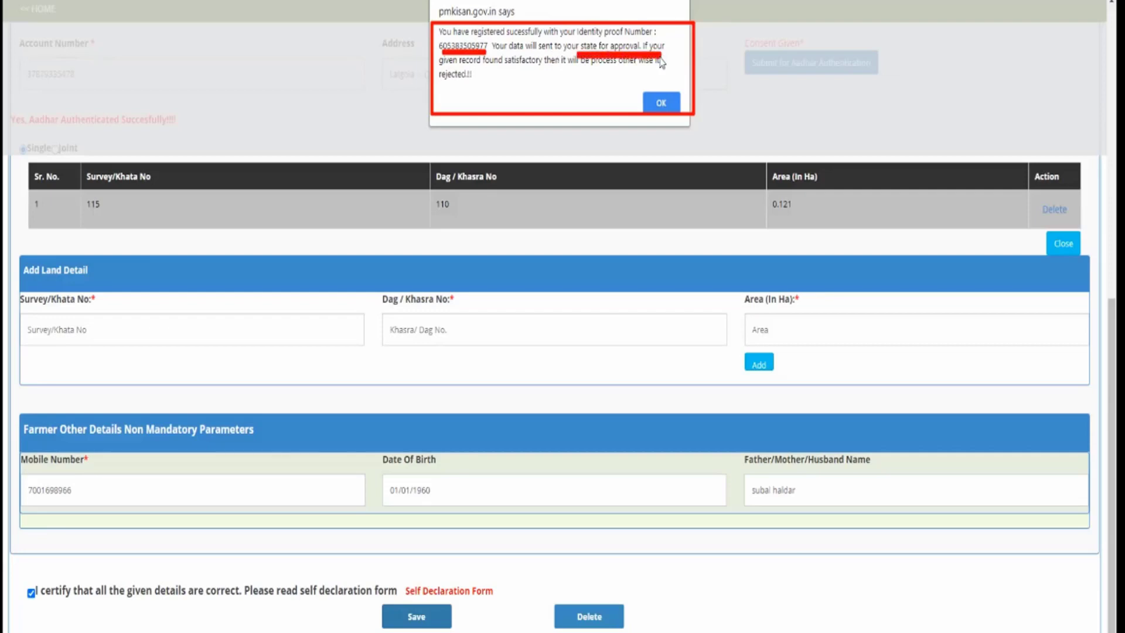
{"action": "left_click_drag", "start_coordinate": [472, 70], "coordinate": [556, 69]}
{"action": "left_click_drag", "start_coordinate": [496, 51], "coordinate": [539, 68]}
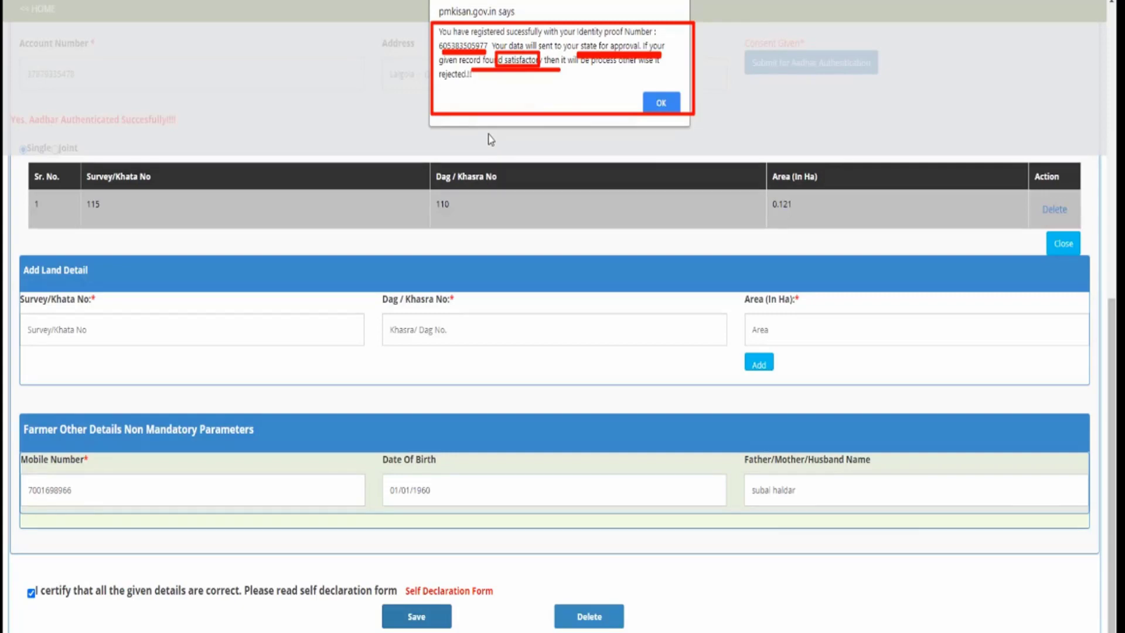
{"action": "key", "text": "Escape"}
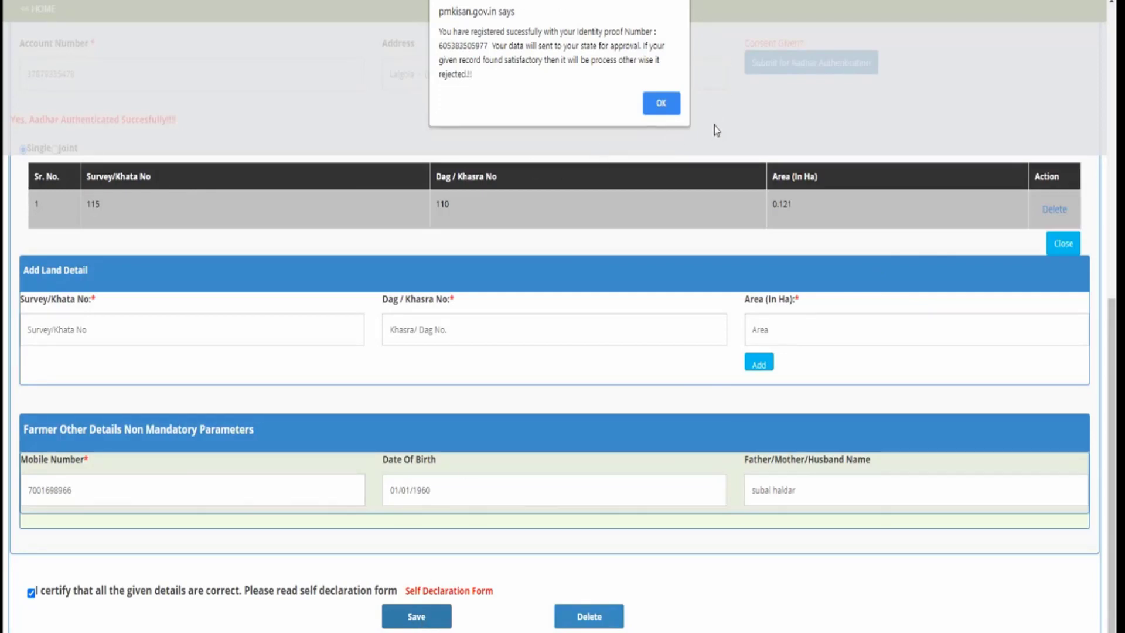
{"action": "left_click", "coordinate": [659, 103]}
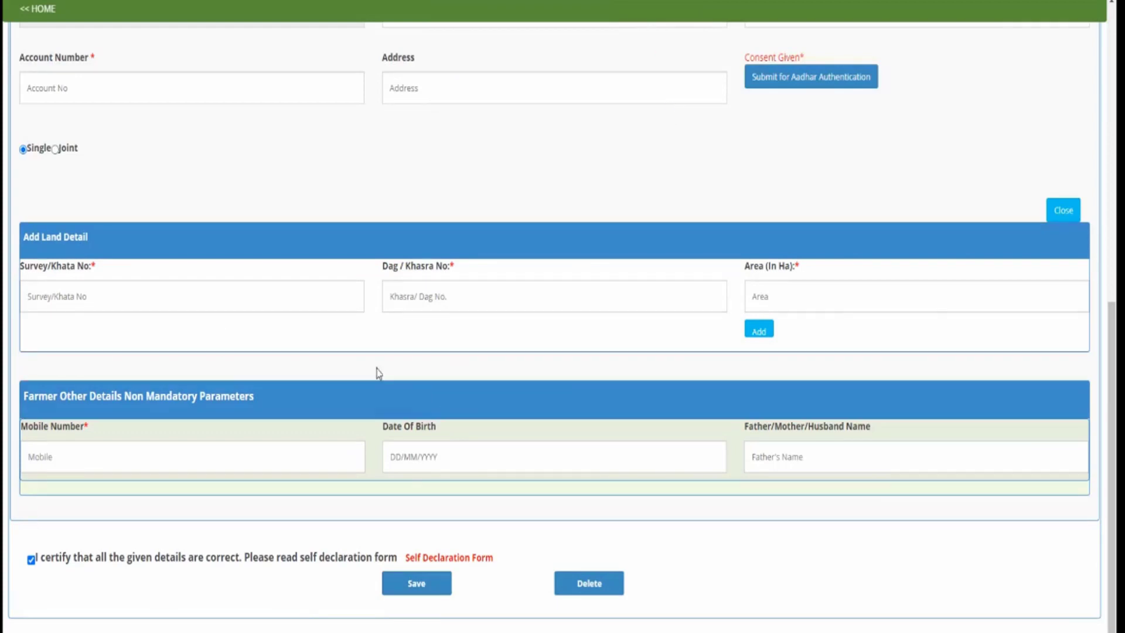
Return to the home page and open 'Status of Self Registered/CSC Farmers' in Farmers Corner
{"action": "scroll", "coordinate": [357, 368], "scroll_direction": "up", "scroll_amount": 6}
{"action": "scroll", "coordinate": [360, 375], "scroll_direction": "up", "scroll_amount": 3}
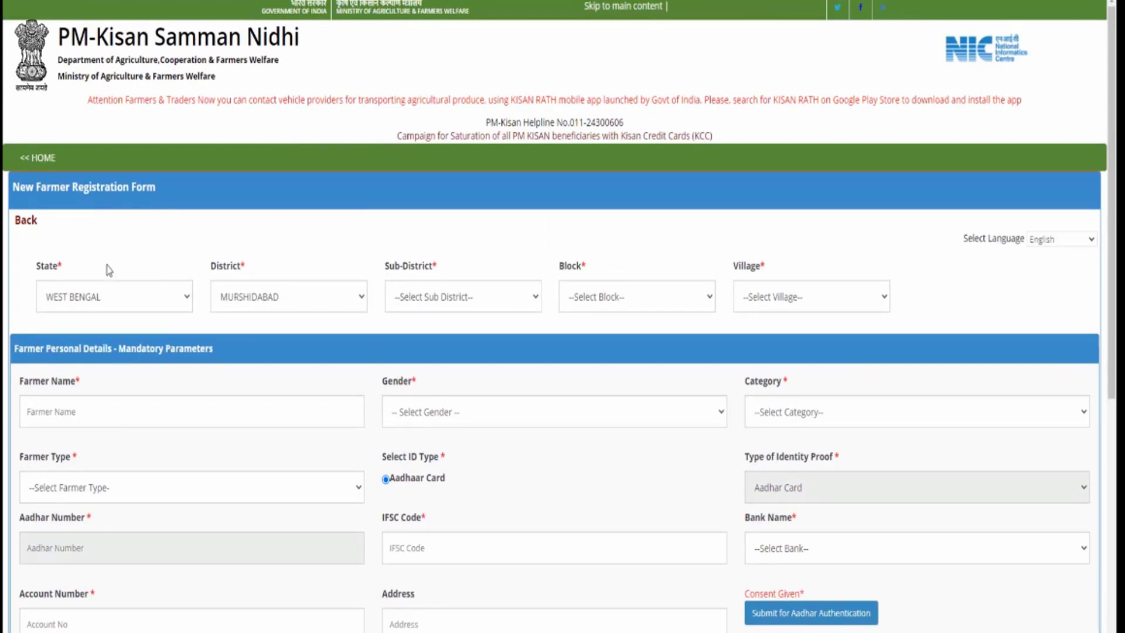
{"action": "left_click", "coordinate": [52, 163]}
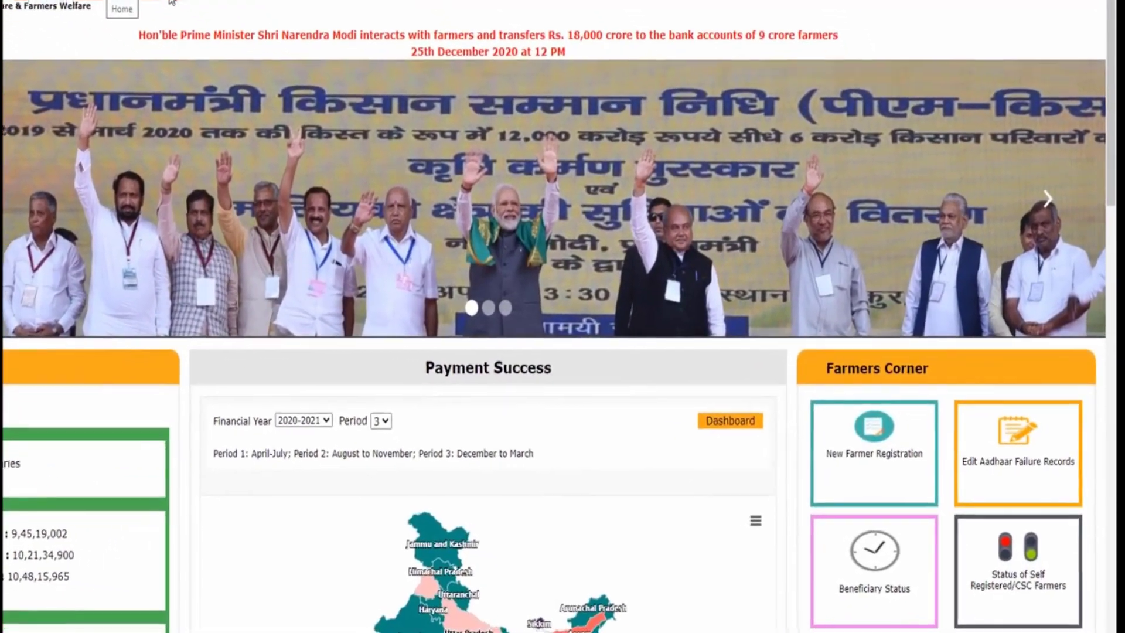
{"action": "scroll", "coordinate": [718, 207], "scroll_direction": "down", "scroll_amount": 3}
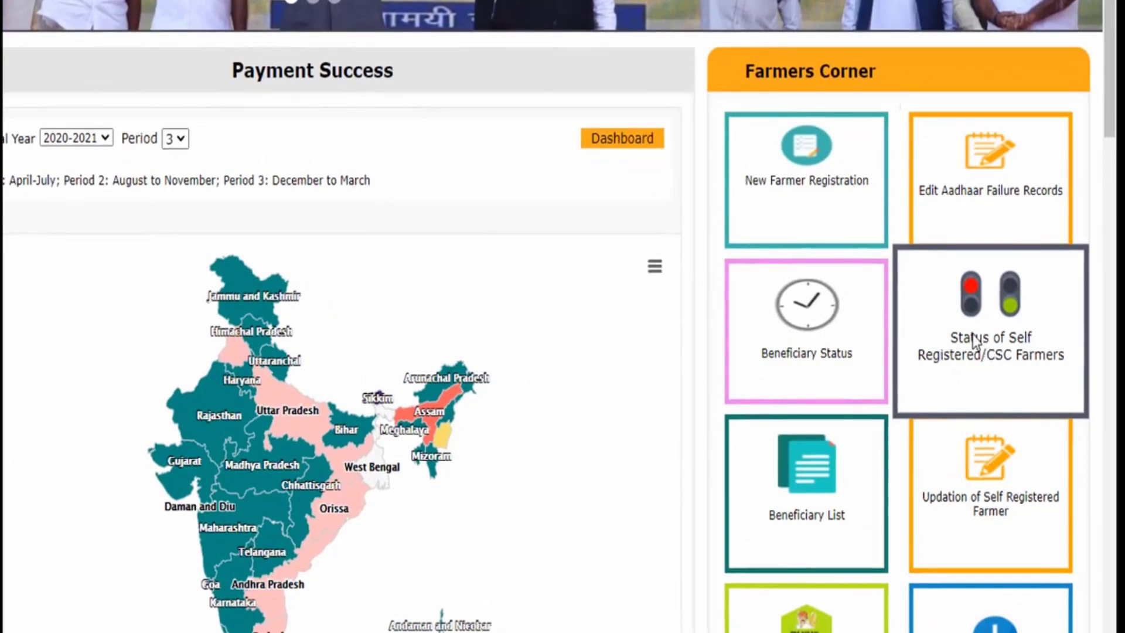
{"action": "left_click_drag", "start_coordinate": [932, 258], "coordinate": [1060, 401]}
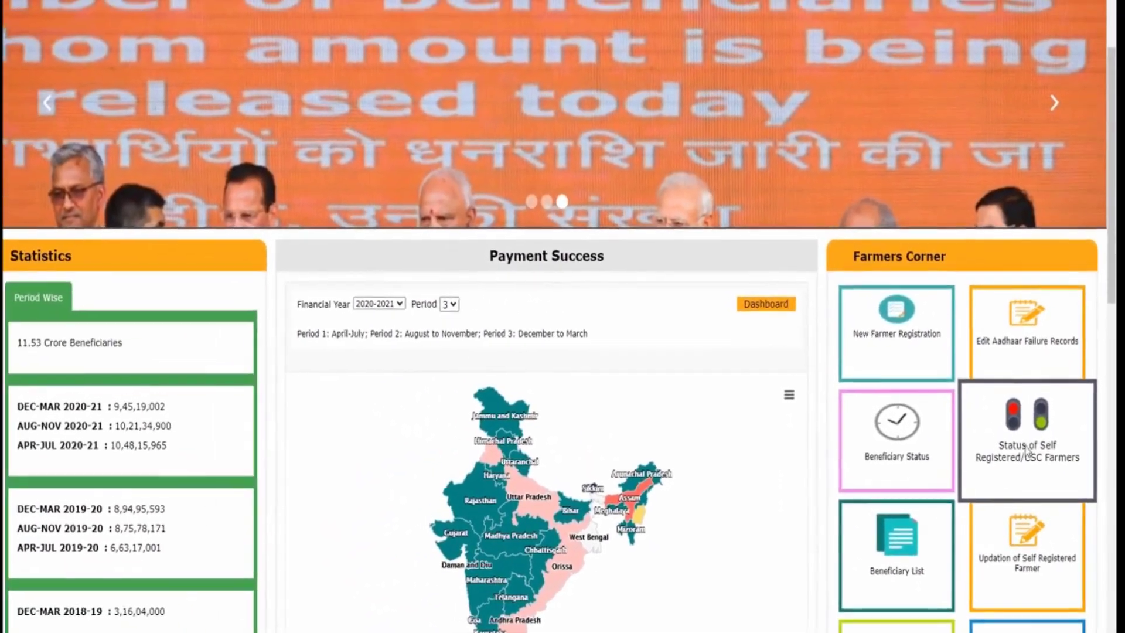
{"action": "left_click", "coordinate": [1027, 449]}
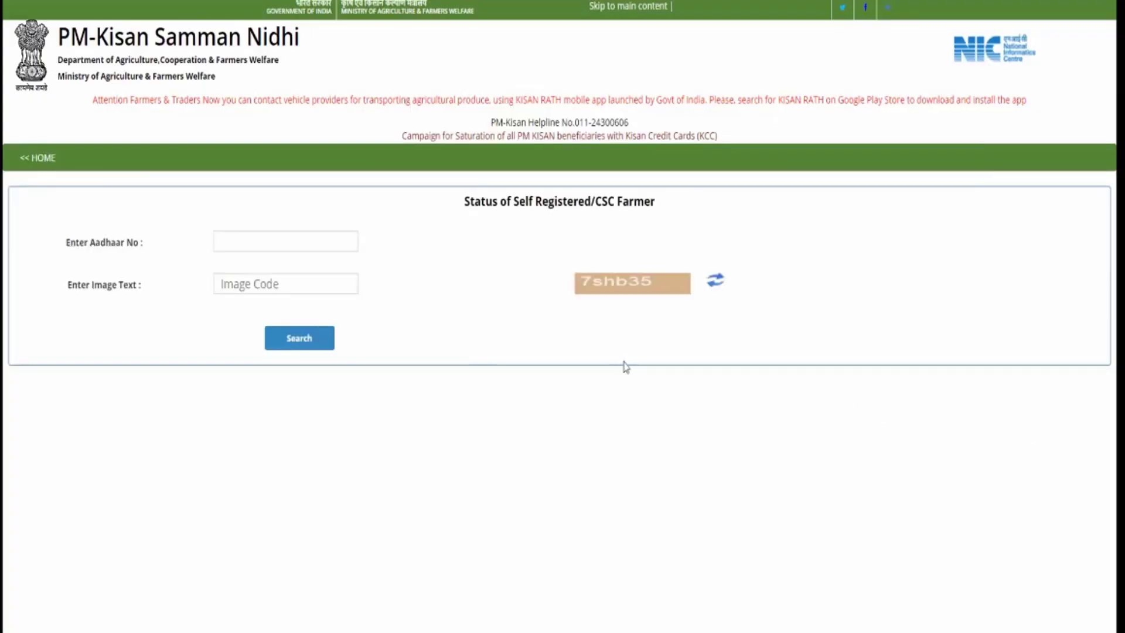
Search the status using the farmer's Aadhaar number and the image code, showing 'Pending for approval at State/District level'
{"action": "left_click", "coordinate": [261, 242]}
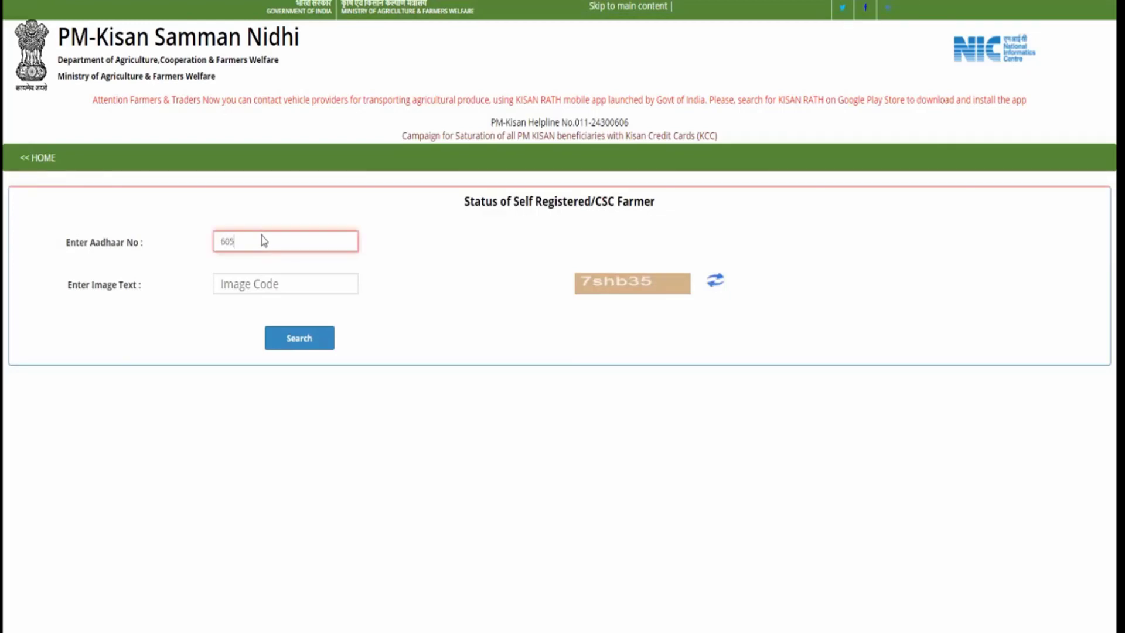
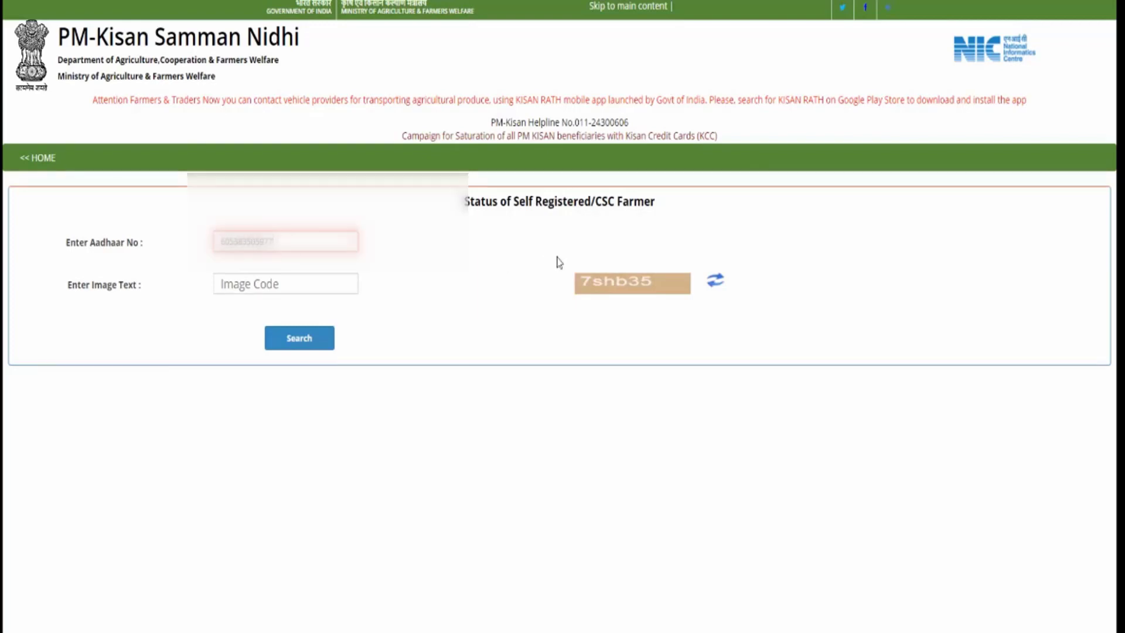
{"action": "left_click_drag", "start_coordinate": [572, 259], "coordinate": [669, 304]}
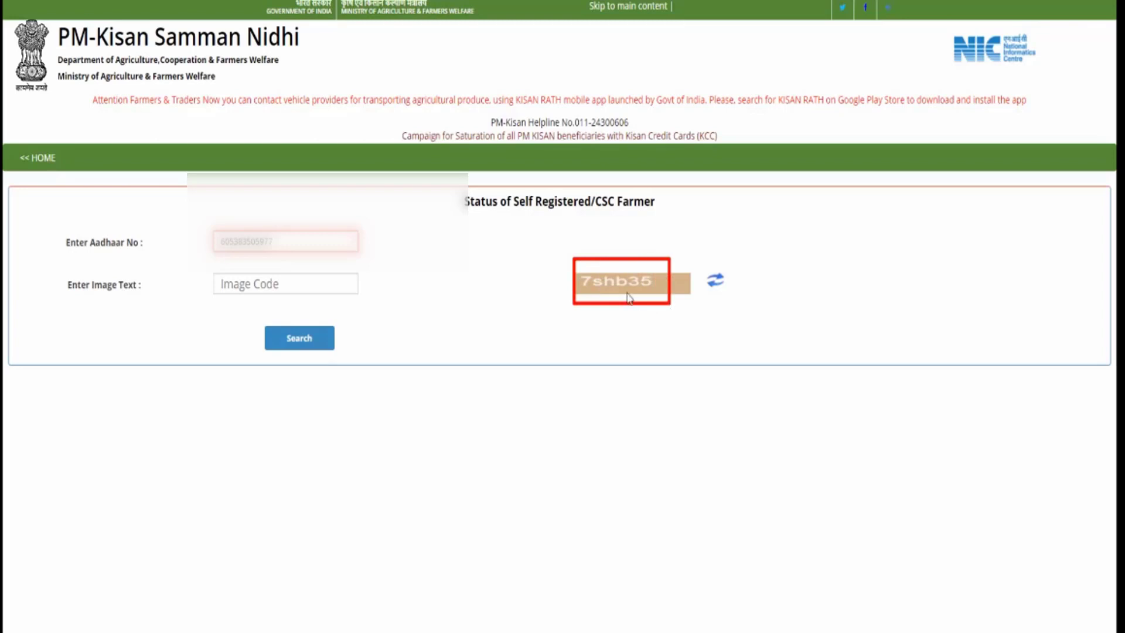
{"action": "left_click", "coordinate": [231, 290]}
{"action": "type", "text": "7"}
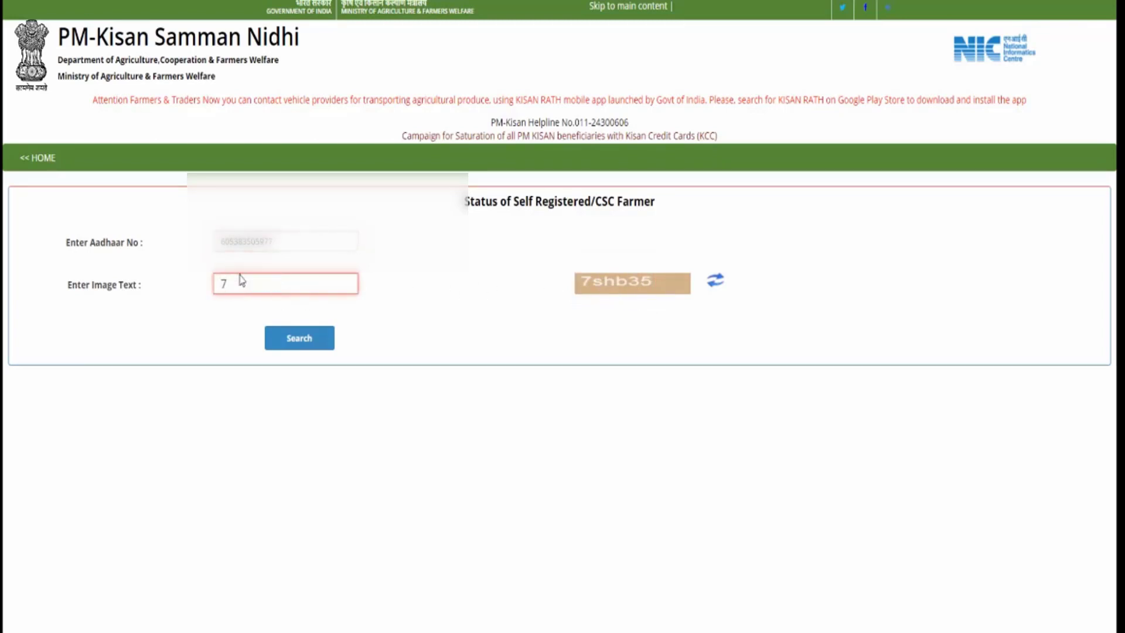
{"action": "type", "text": "shb35"}
{"action": "left_click", "coordinate": [308, 340]}
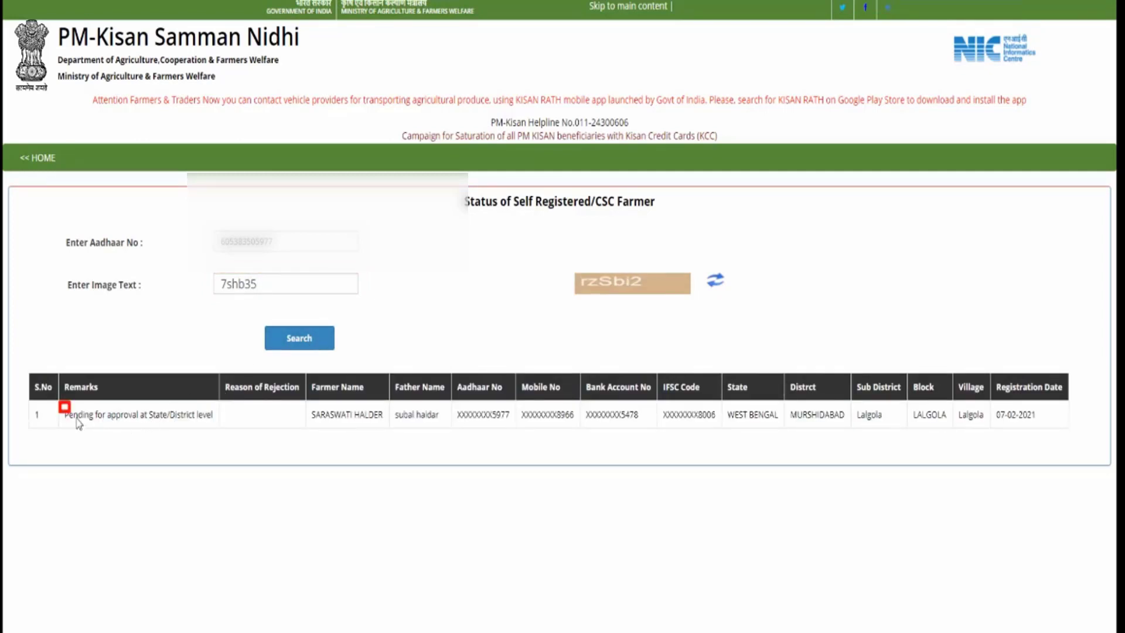
{"action": "left_click_drag", "start_coordinate": [78, 423], "coordinate": [223, 426]}
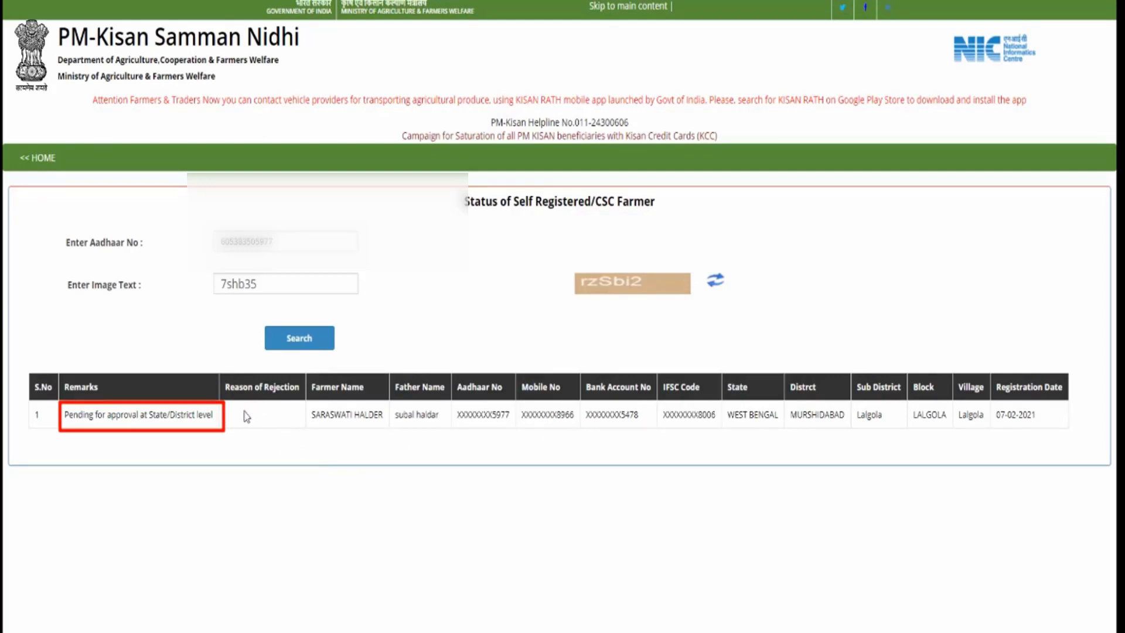
{"action": "mouse_move", "coordinate": [236, 405]}
{"action": "left_mouse_down"}
{"action": "mouse_move", "coordinate": [255, 423]}
{"action": "mouse_move", "coordinate": [292, 423]}
{"action": "mouse_move", "coordinate": [257, 420]}
{"action": "mouse_move", "coordinate": [277, 420]}
{"action": "left_mouse_up"}
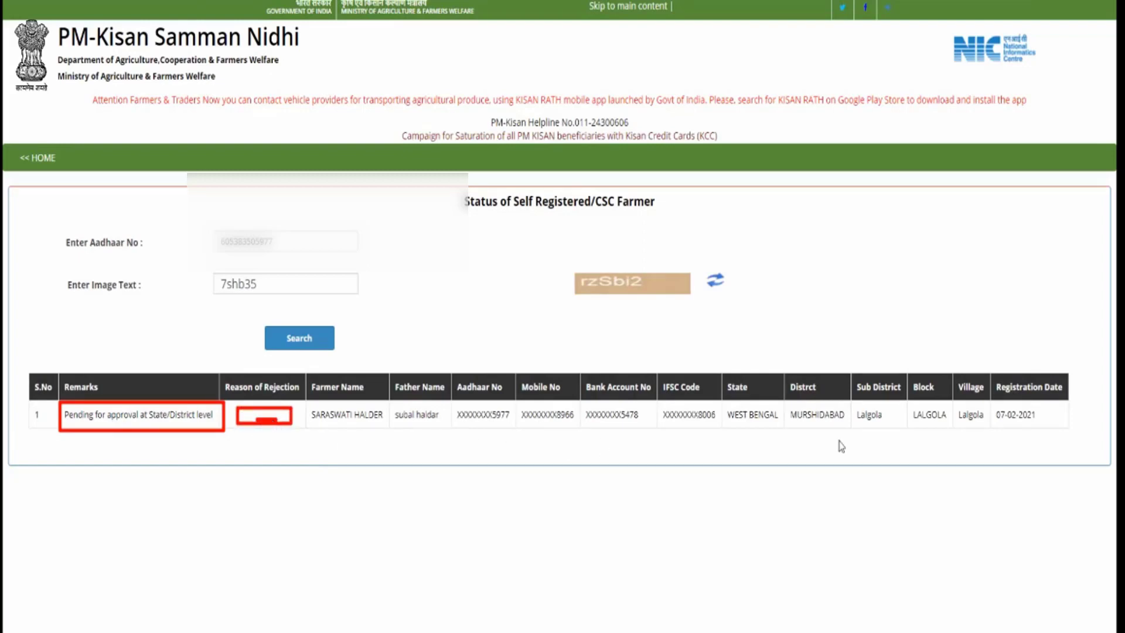